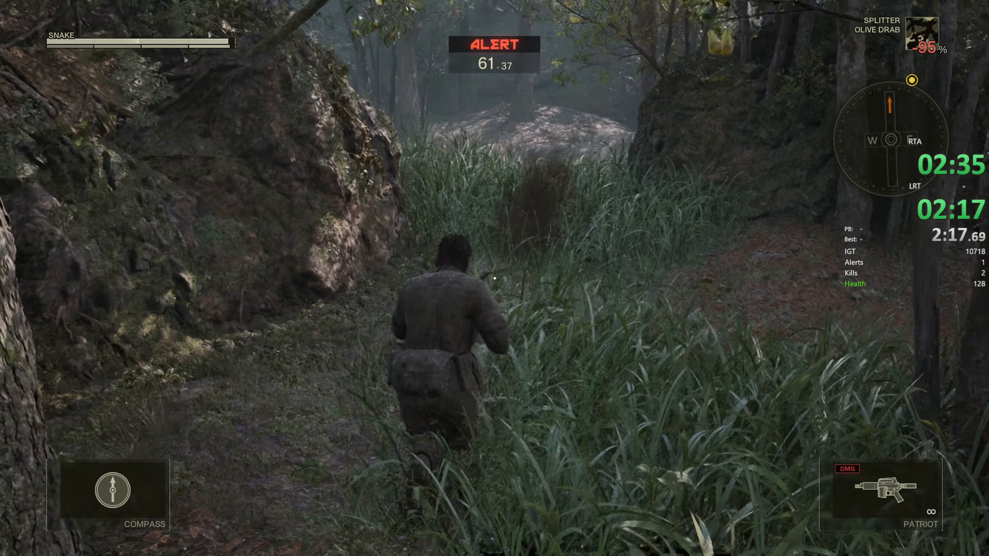
Run uphill through the jungle grass and dive-roll toward the mossy tree
key("w")
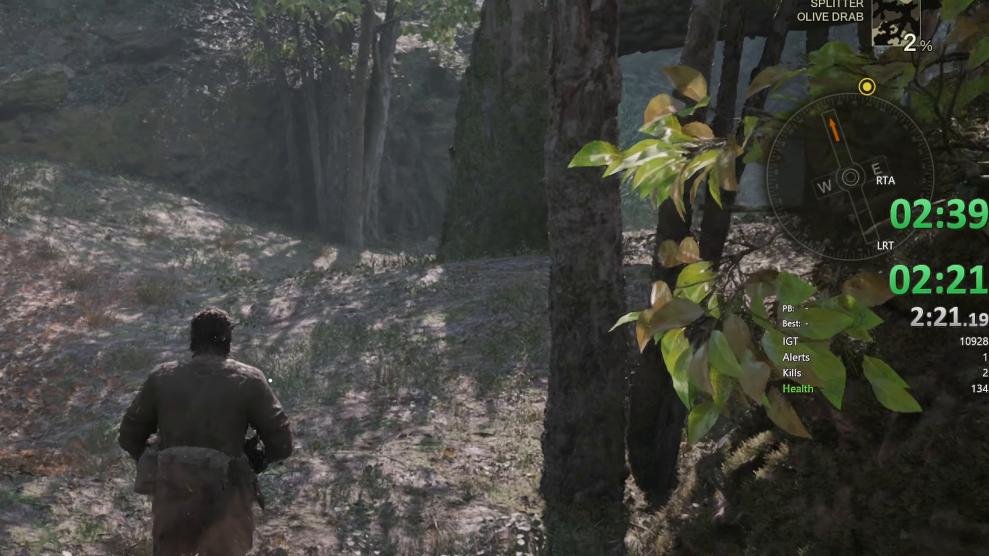
key("w")
key("space")
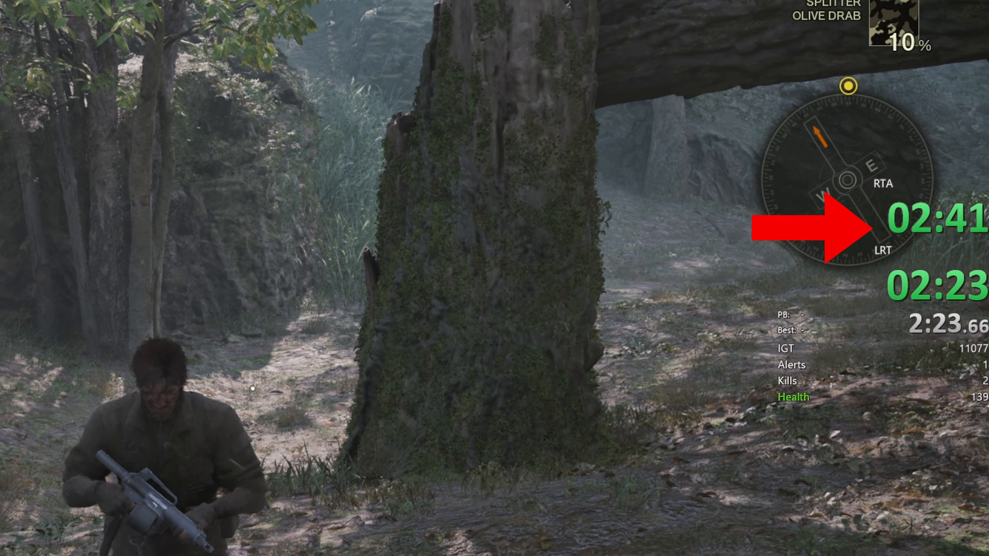
Pause the game and load the saved game from the Load menu
key("Escape")
key("Return")
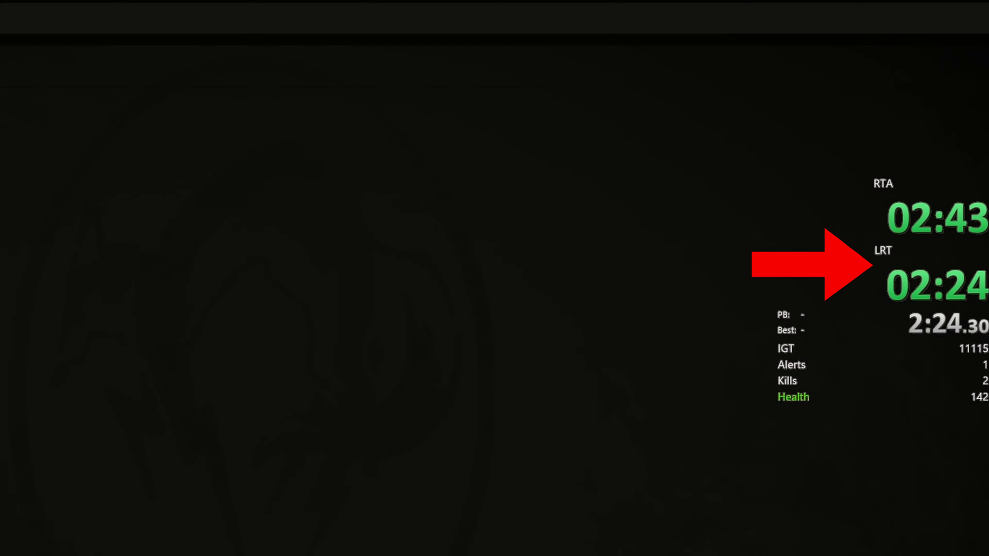
left_click(22, 192)
left_click(148, 545)
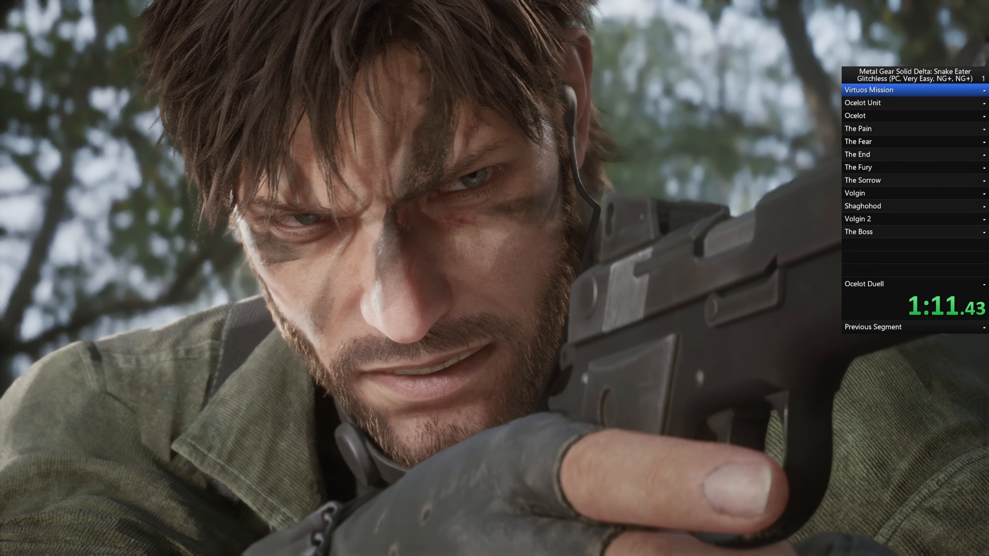
Bring up the timer's context menu and show its Compare Against options
right_click(895, 209)
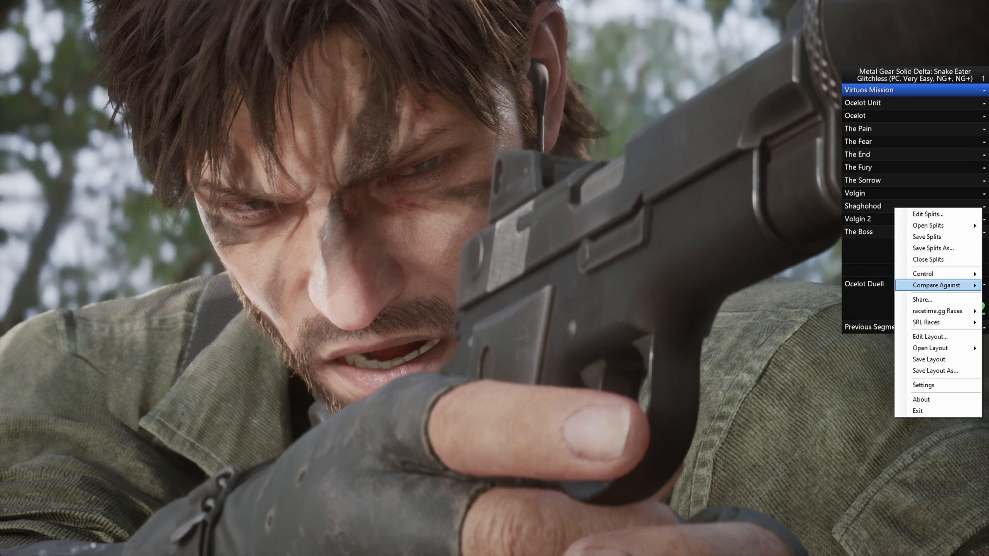
mouse_move(936, 285)
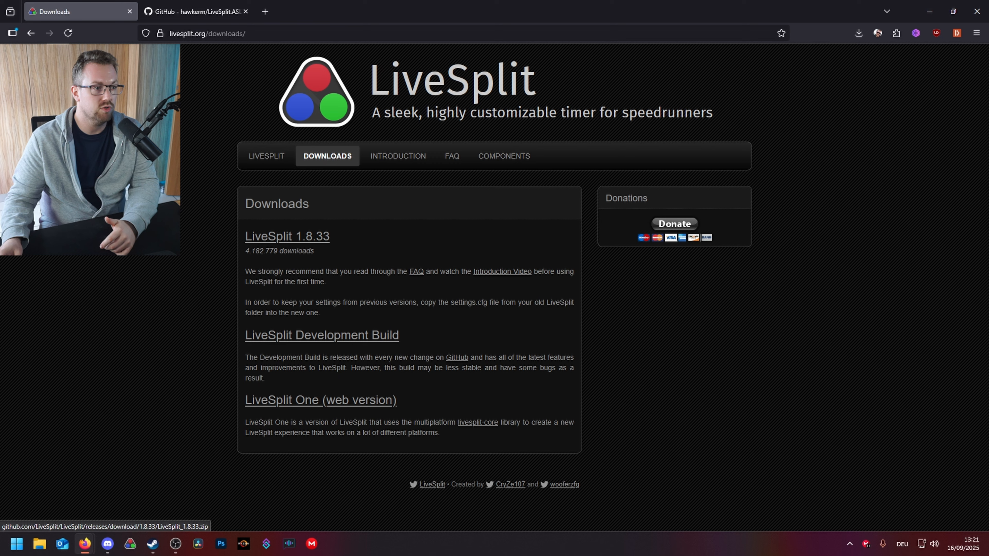
Go to the hawkerm/LiveSplit.ASLVarViewer GitHub page and reach its Releases to download the zip
left_click(197, 12)
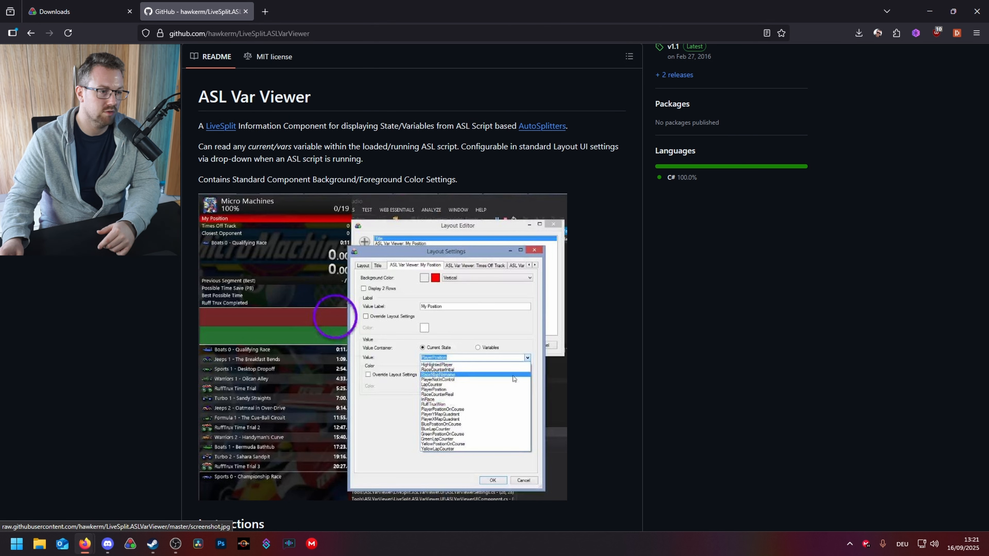
scroll(383, 346, "up", 2)
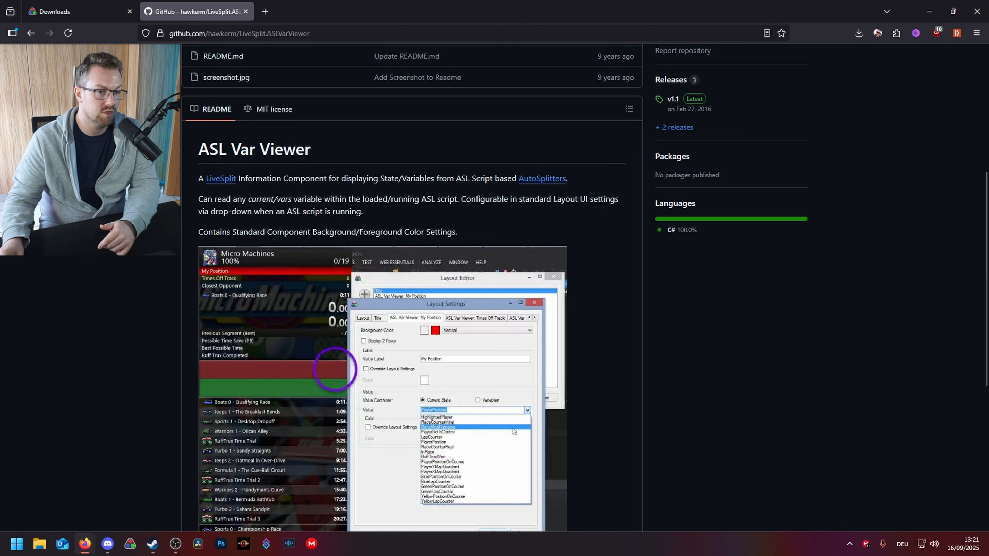
left_click(671, 80)
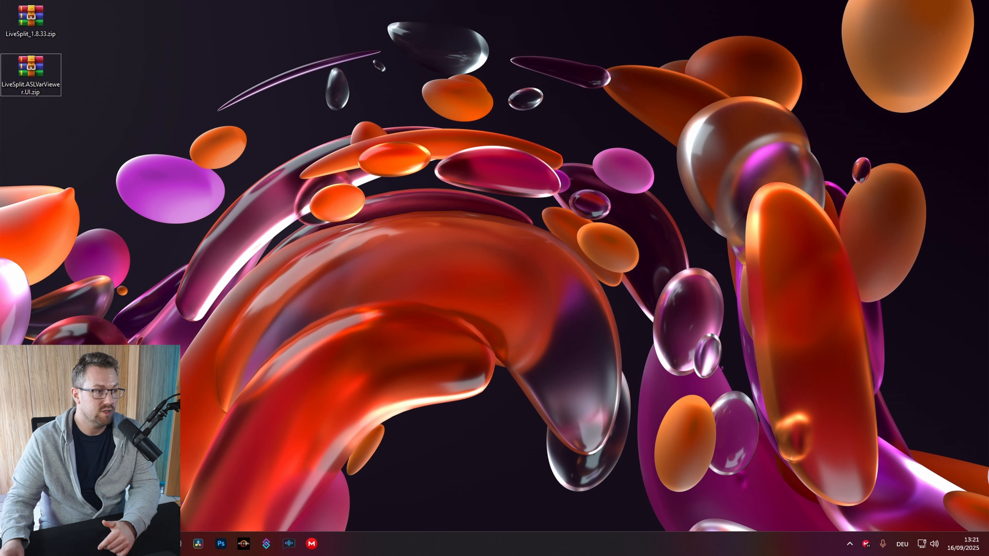
Open LiveSplit_1.8.33.zip in WinRAR, then create and open a new desktop folder named Livesplit
double_click(30, 20)
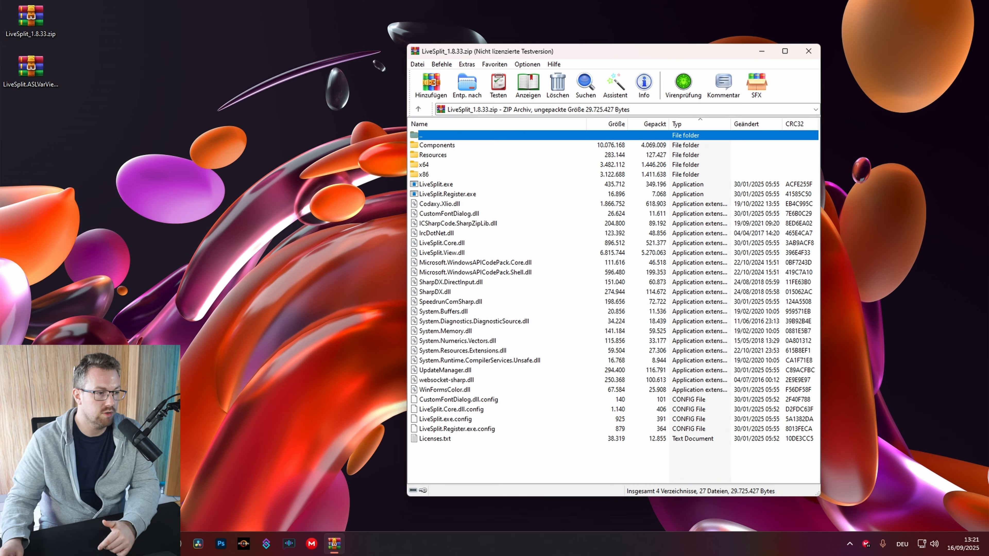
left_click(153, 204)
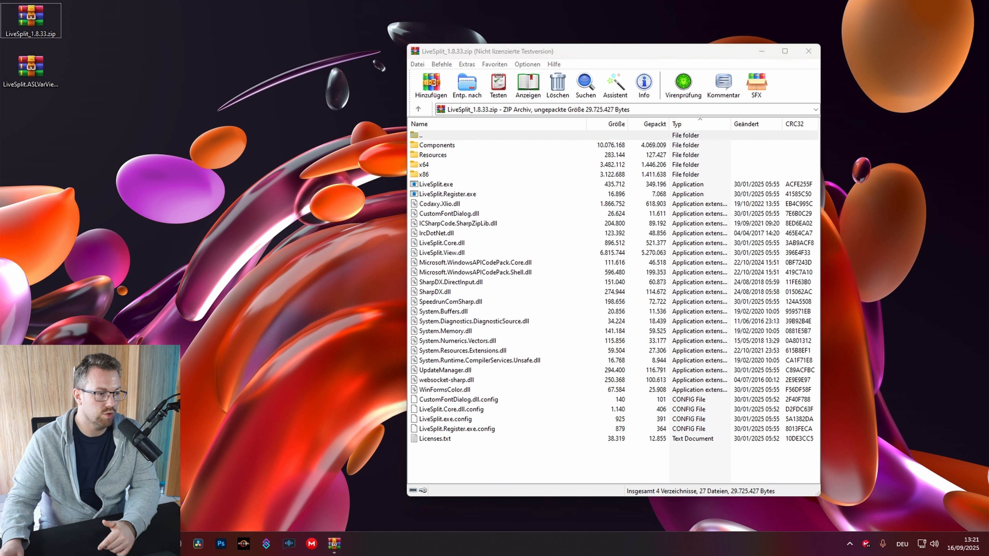
right_click(154, 204)
mouse_move(233, 374)
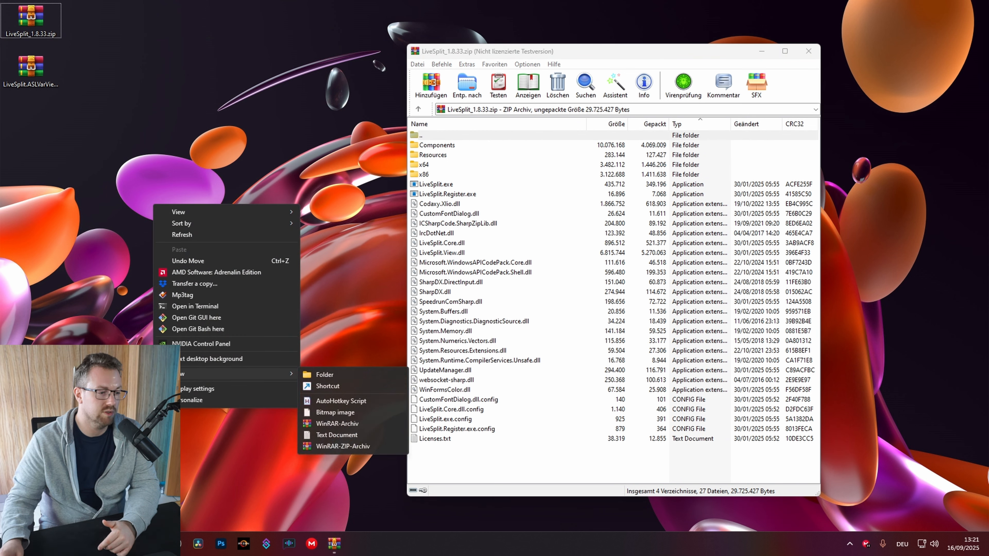
left_click(324, 375)
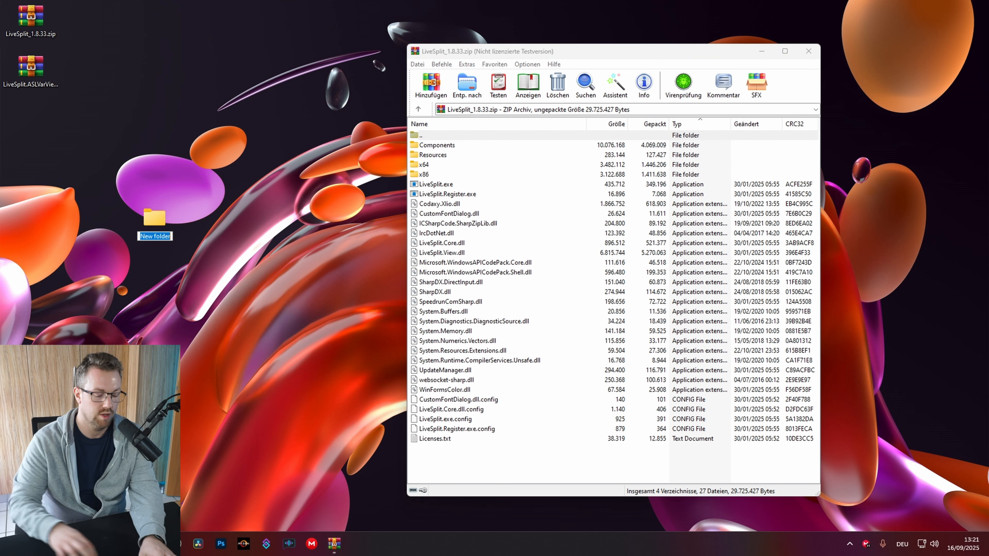
type("Livesplit")
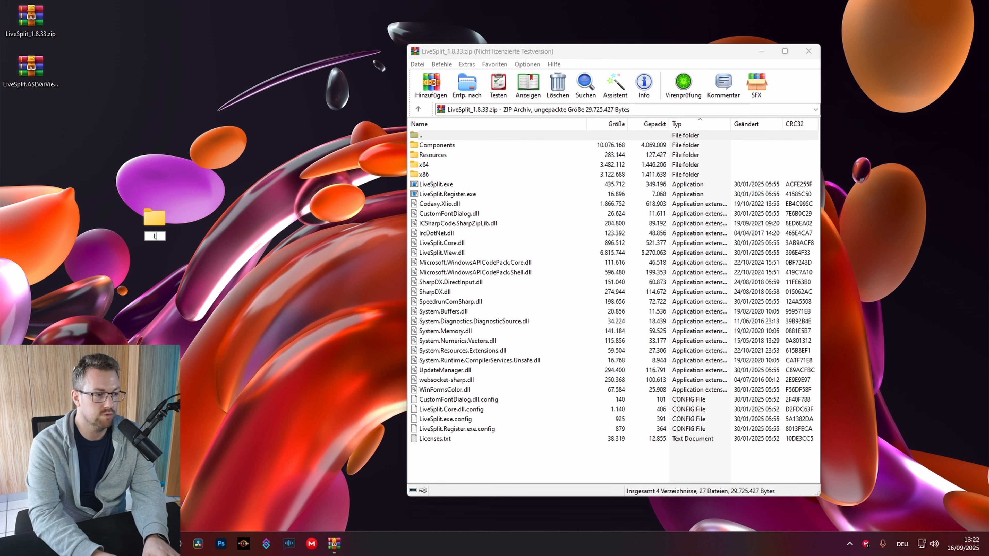
key("Return")
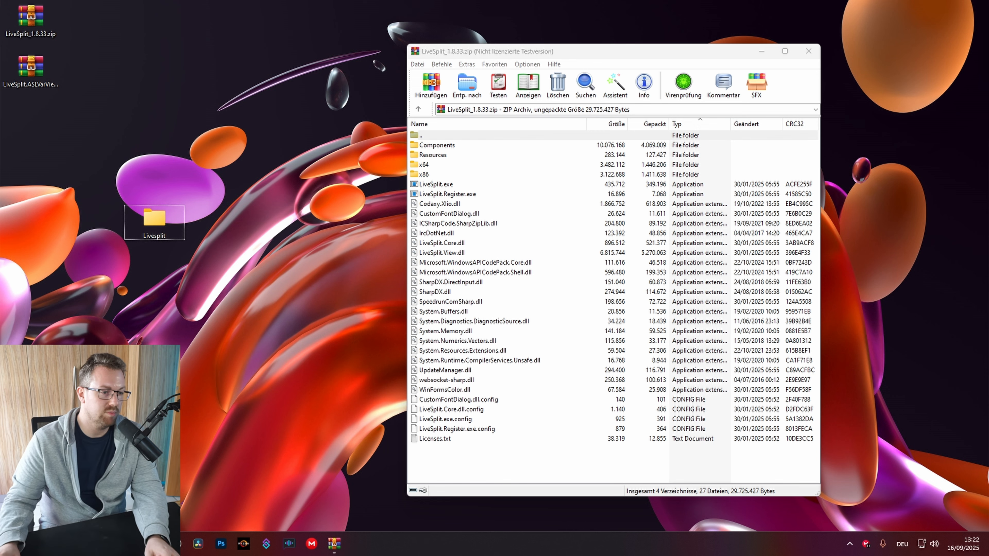
double_click(154, 218)
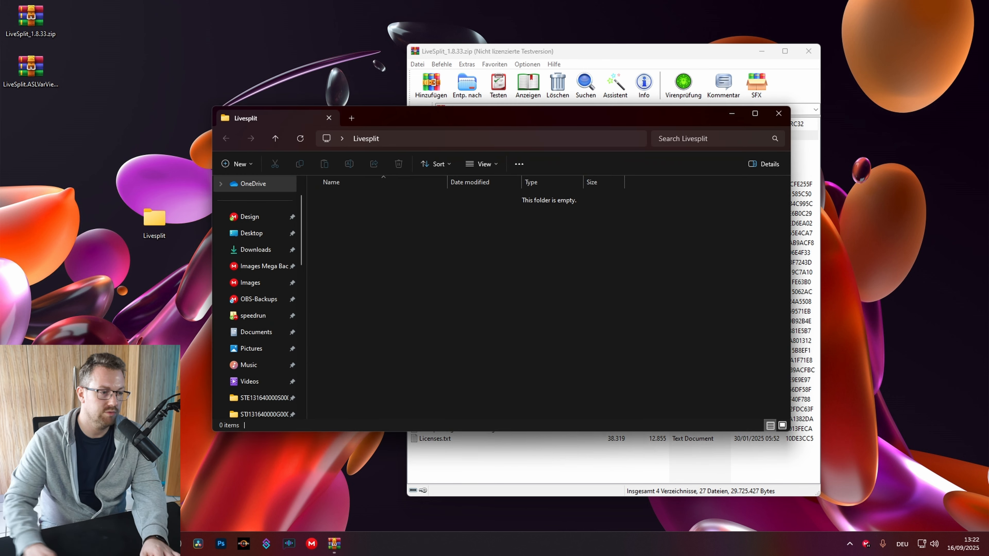
Extract all of LiveSplit_1.8.33.zip's files into the Livesplit folder and close the archive
key("super+Left")
left_click(556, 140)
left_click_drag(569, 430, 296, 187)
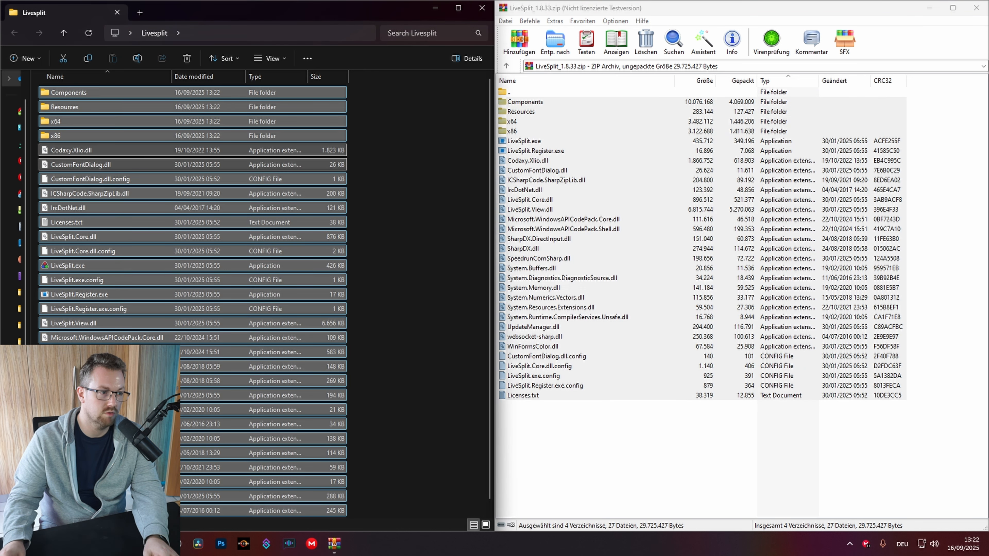
left_click(413, 234)
left_click(976, 8)
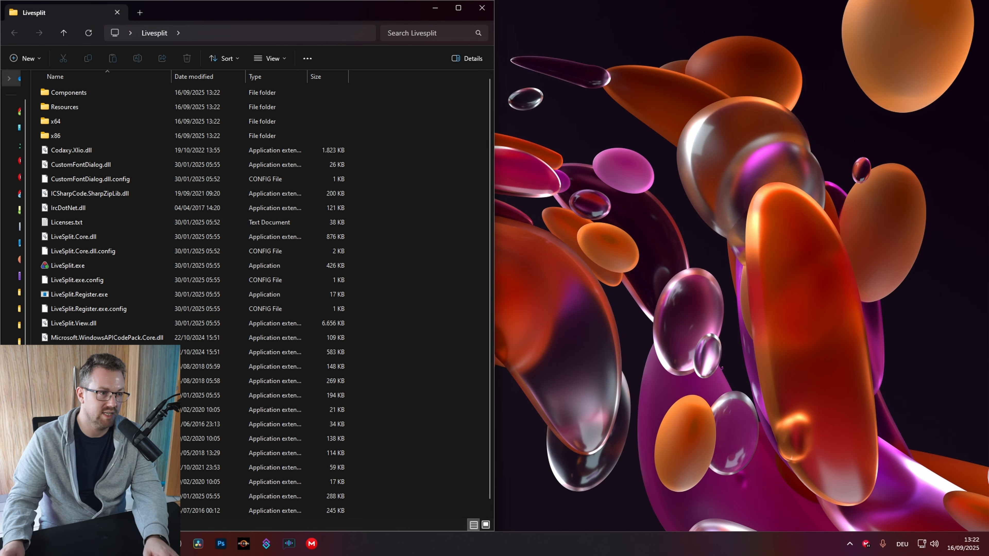
Create a shortcut to LiveSplit.exe and move it onto the desktop
key("super+Right")
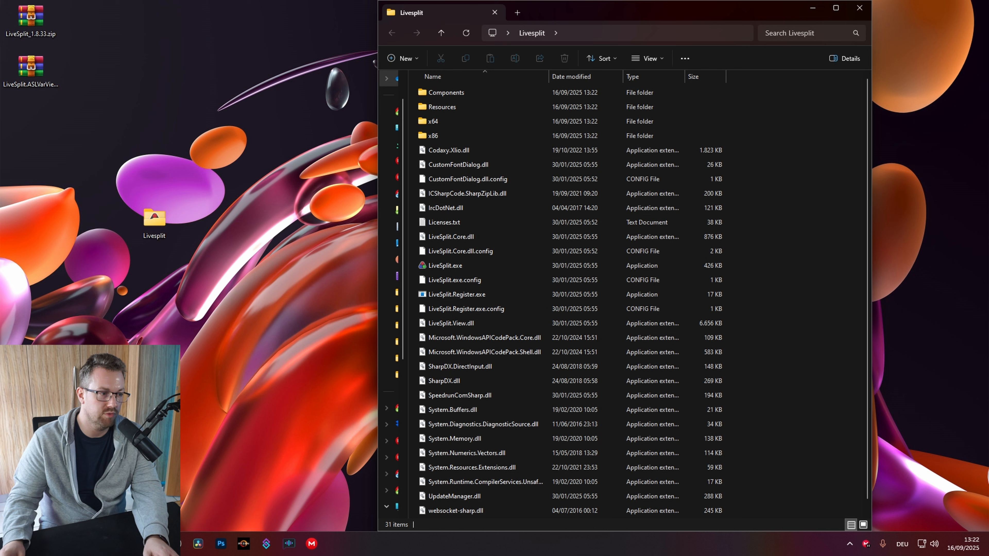
left_click_drag(155, 219, 87, 32)
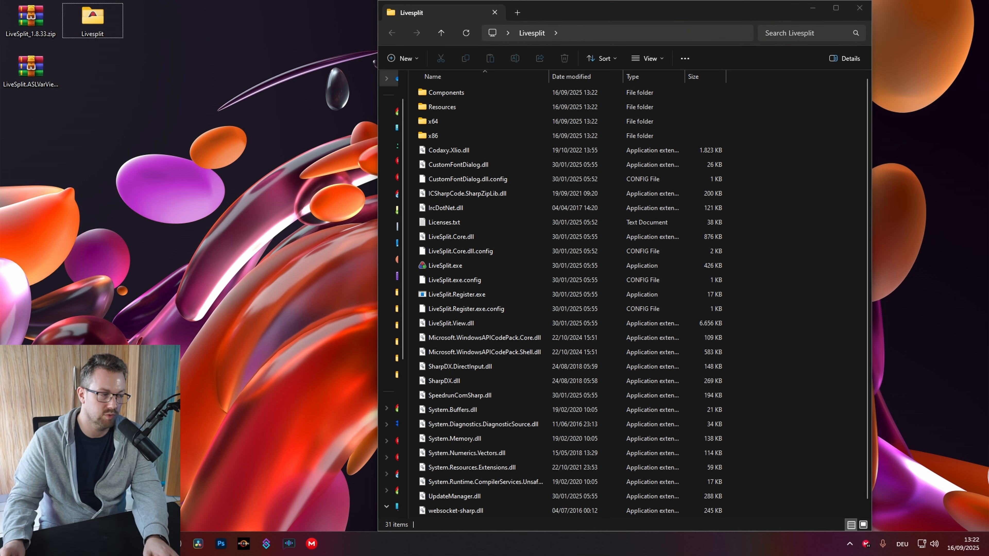
left_click(783, 269)
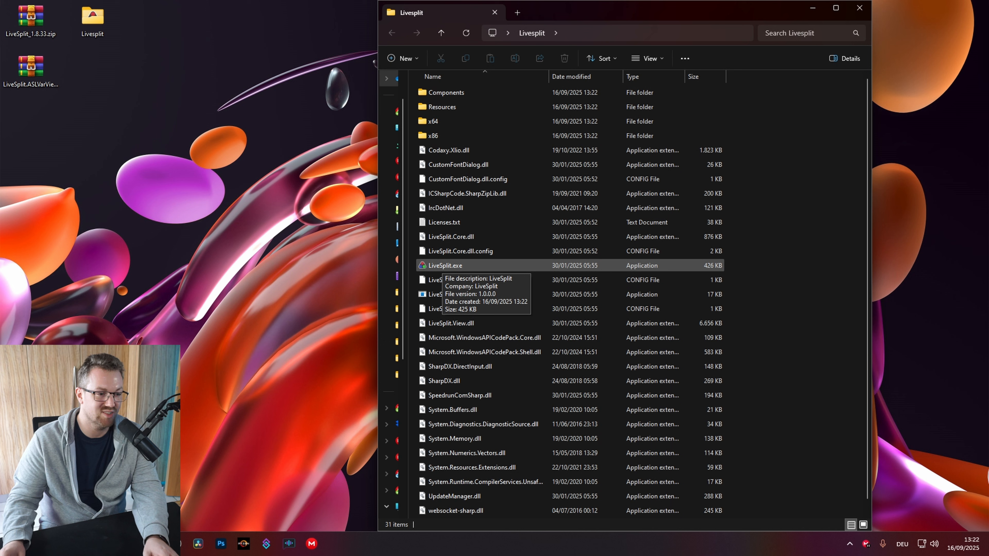
right_click(443, 267)
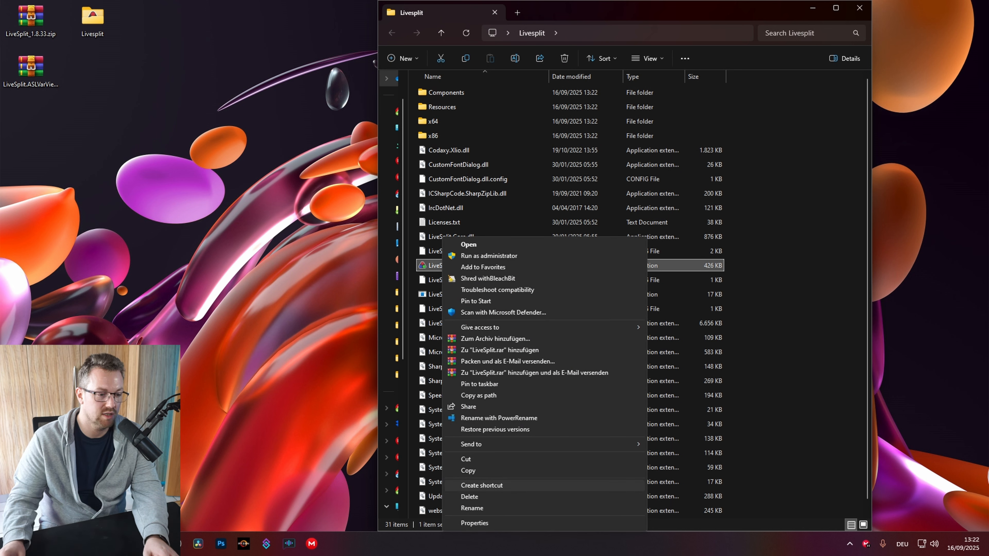
left_click(482, 485)
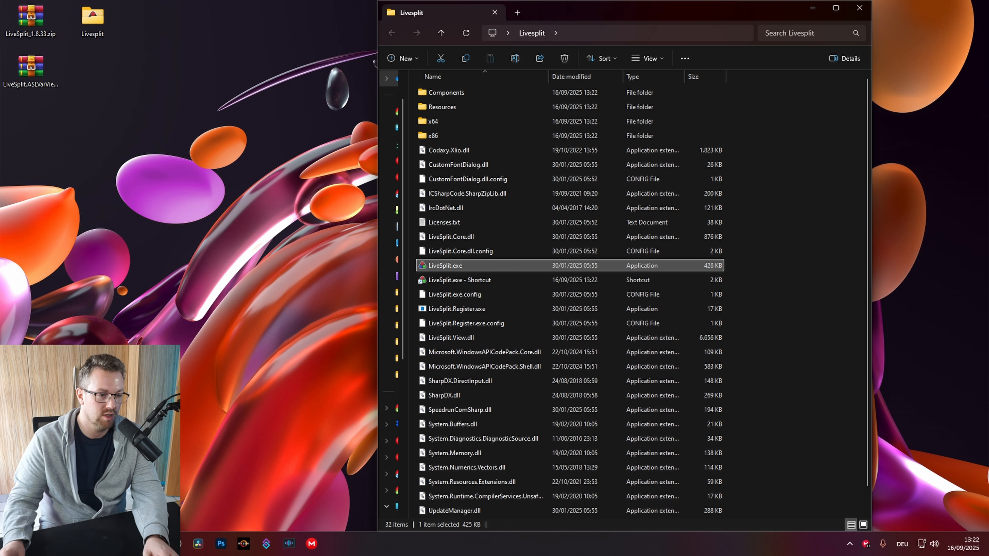
left_click_drag(459, 280, 278, 224)
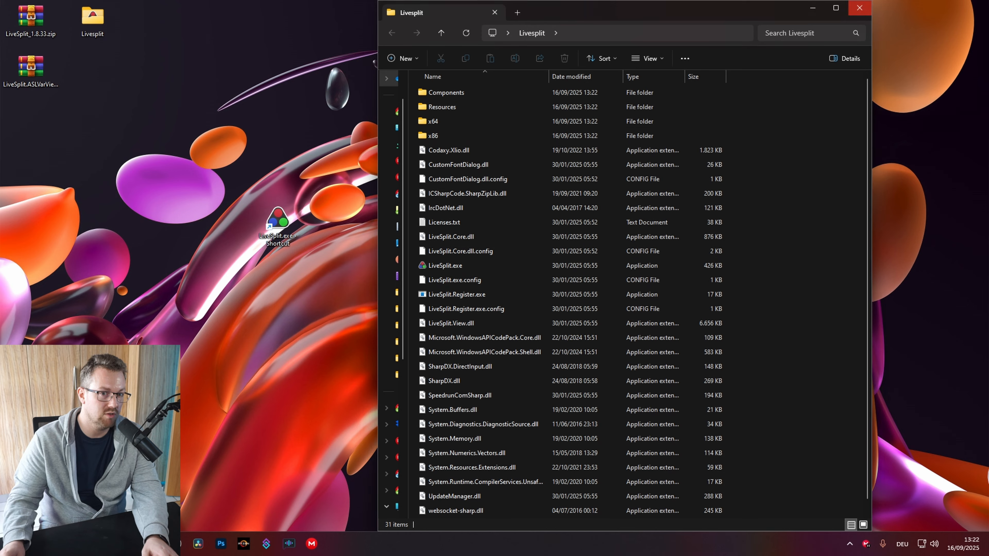
Close the folder window and place the LiveSplit shortcut below the Livesplit folder icon
left_click(859, 7)
left_click_drag(133, 93, 92, 62)
left_click(164, 97)
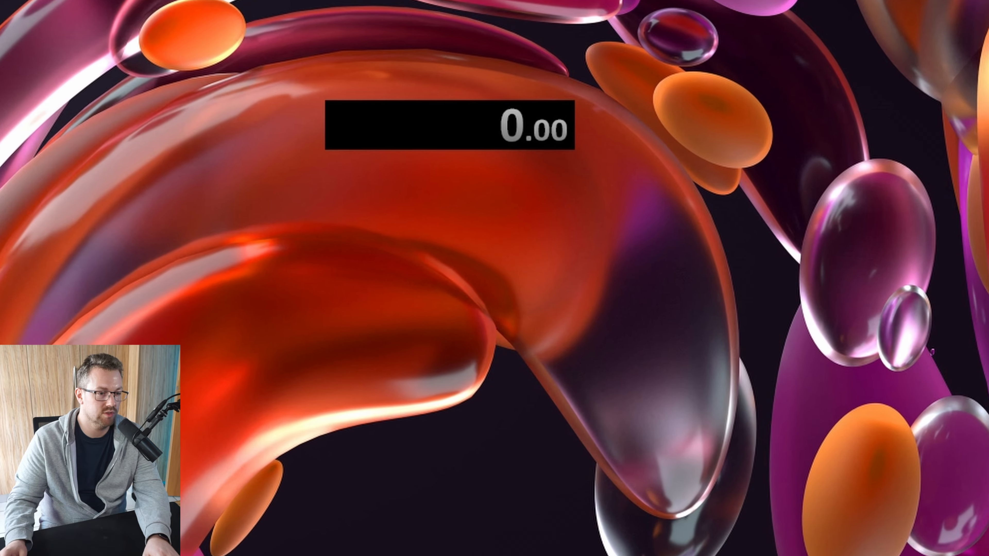
Test the timer by starting it and recording a split
right_click(402, 123)
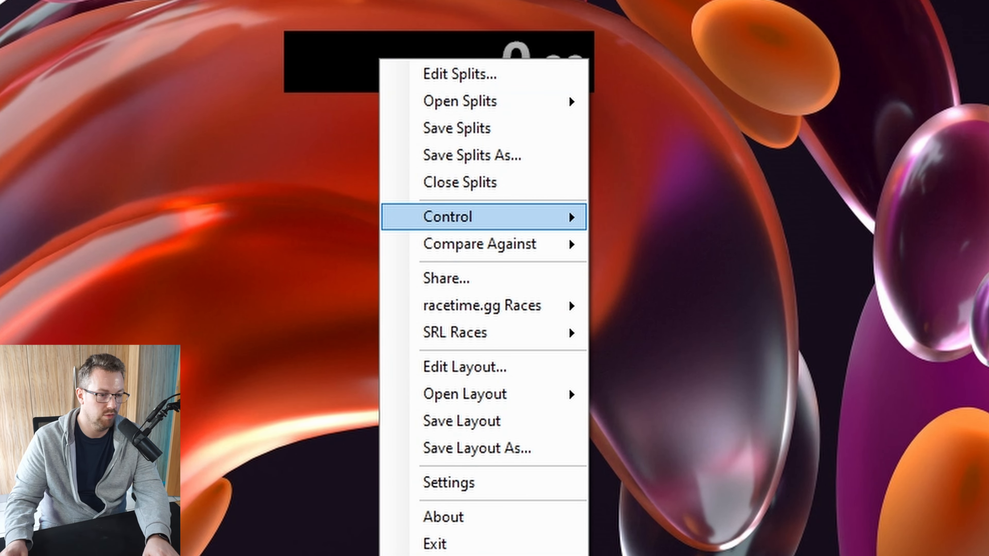
mouse_move(484, 217)
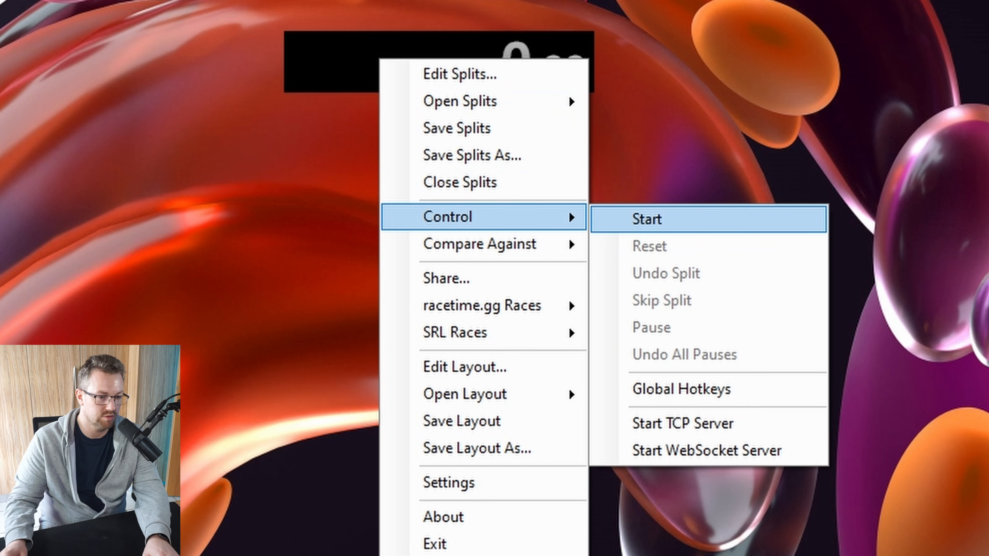
left_click(661, 219)
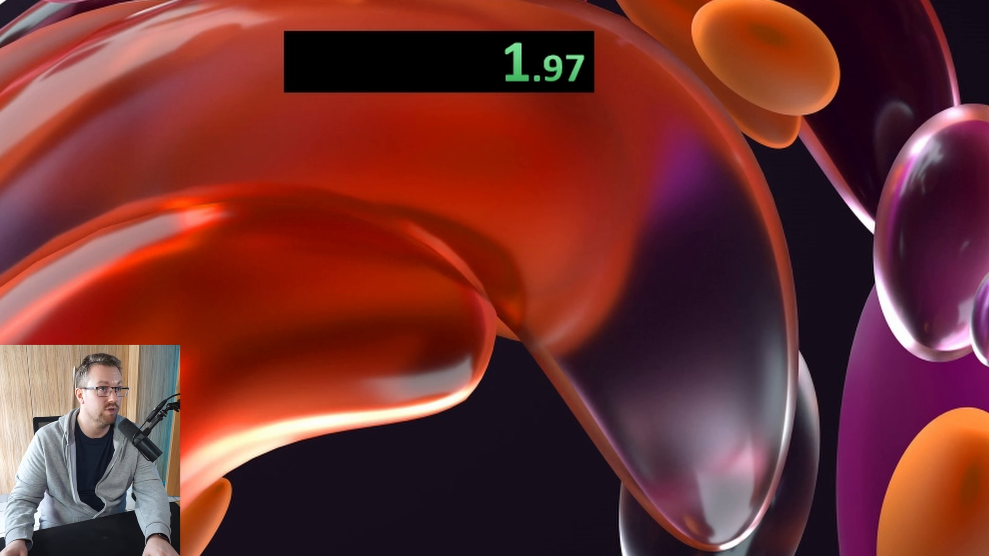
right_click(399, 67)
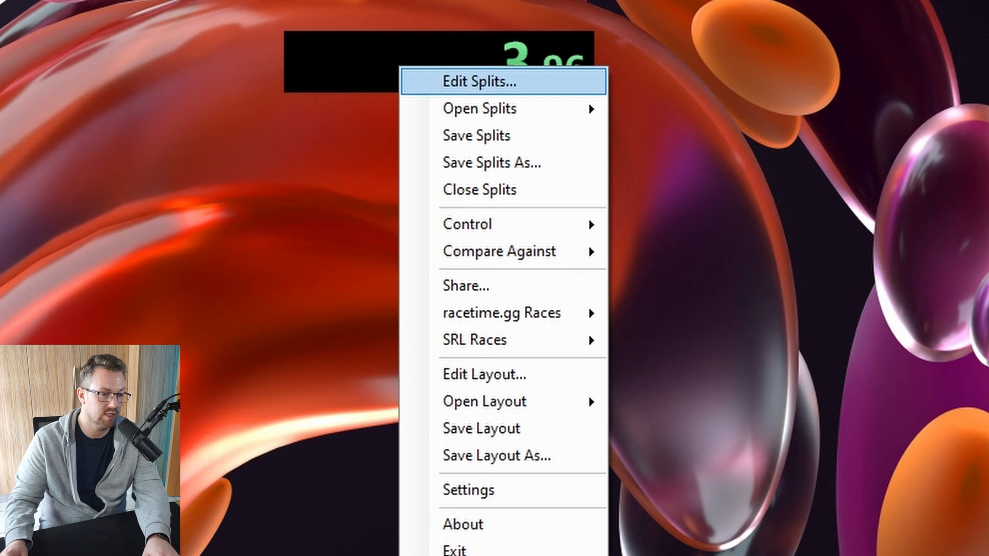
mouse_move(467, 224)
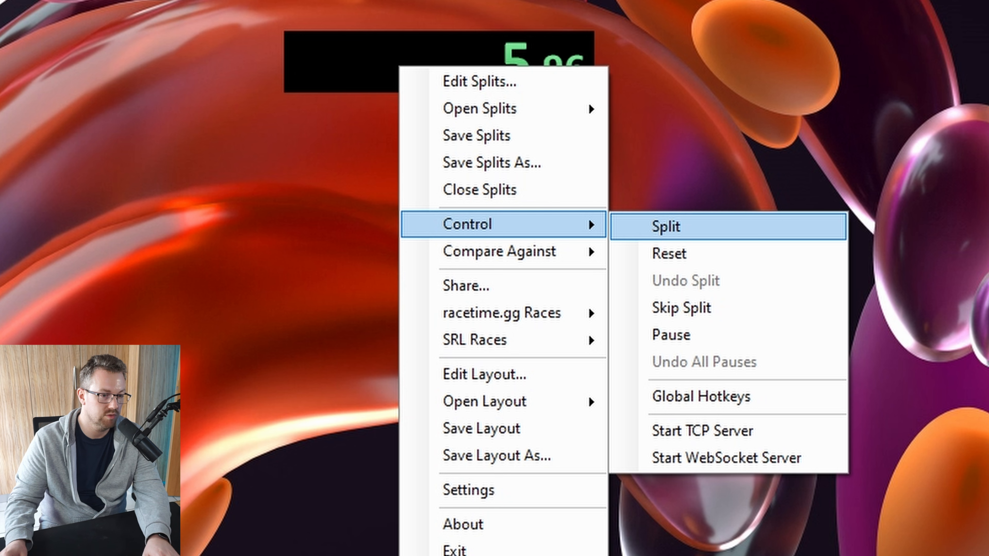
left_click(665, 227)
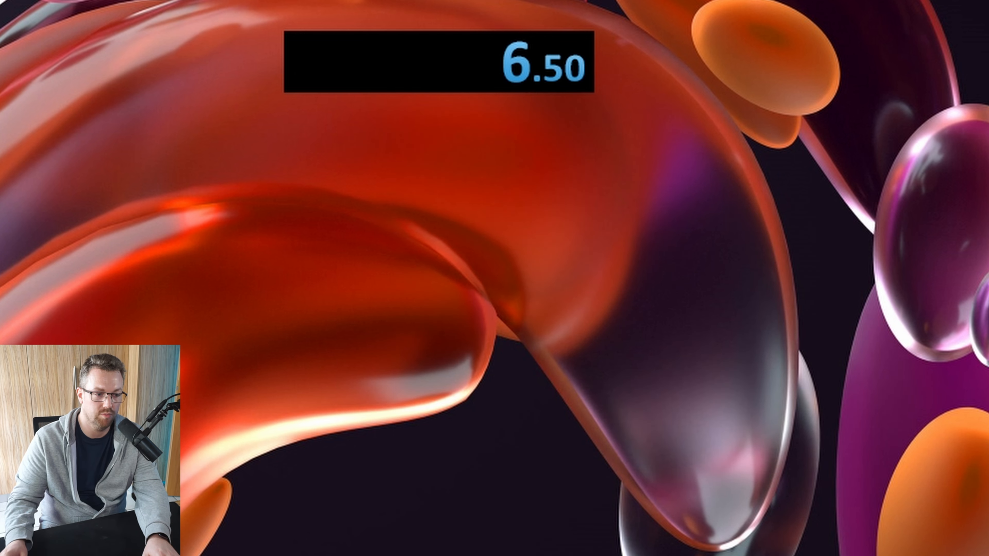
Reset the timer to 0.00 and move its window to the desktop's top-left
right_click(463, 68)
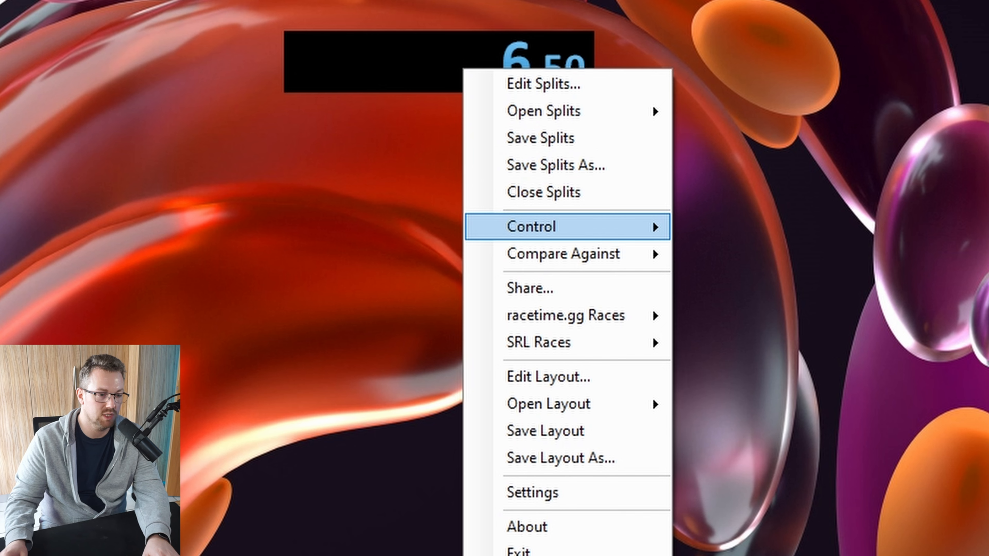
mouse_move(568, 227)
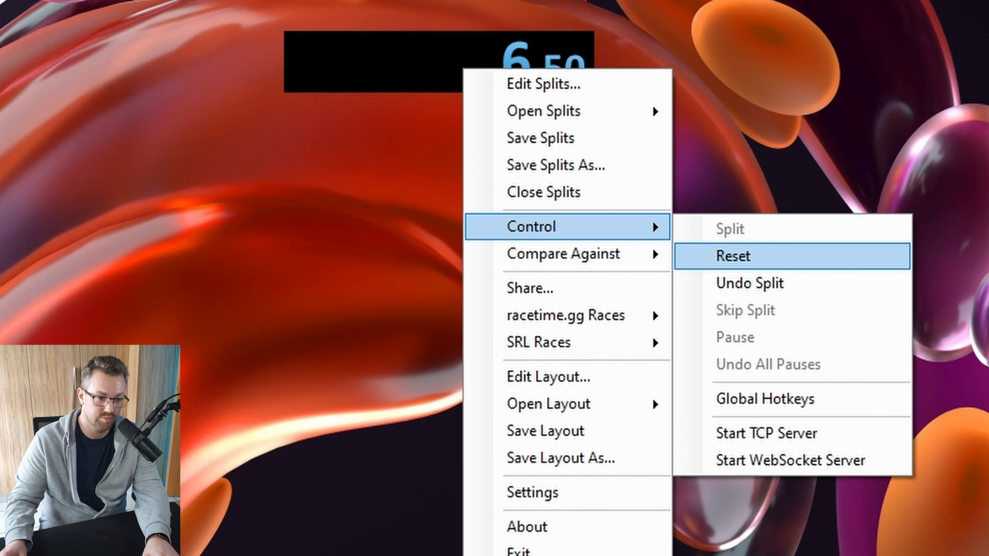
left_click(733, 256)
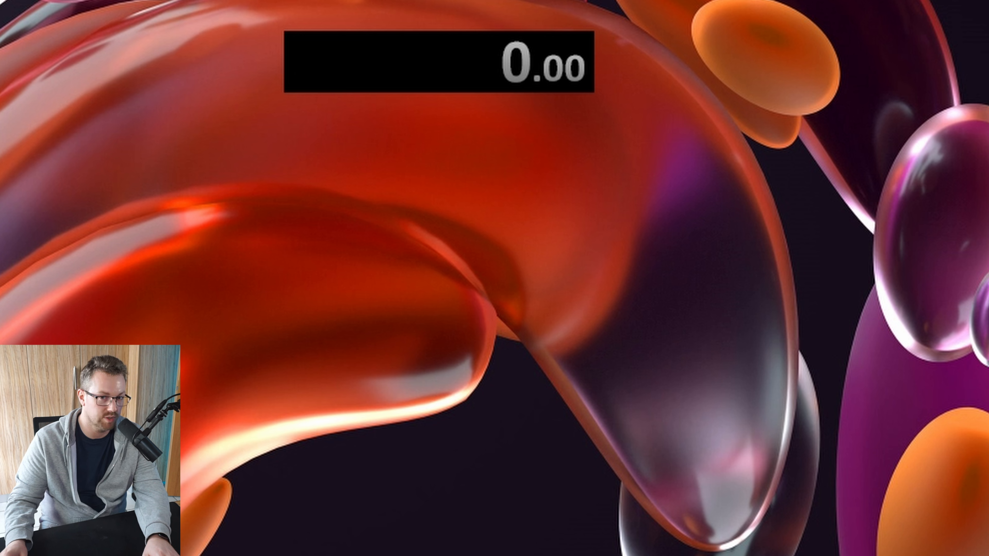
right_click(456, 70)
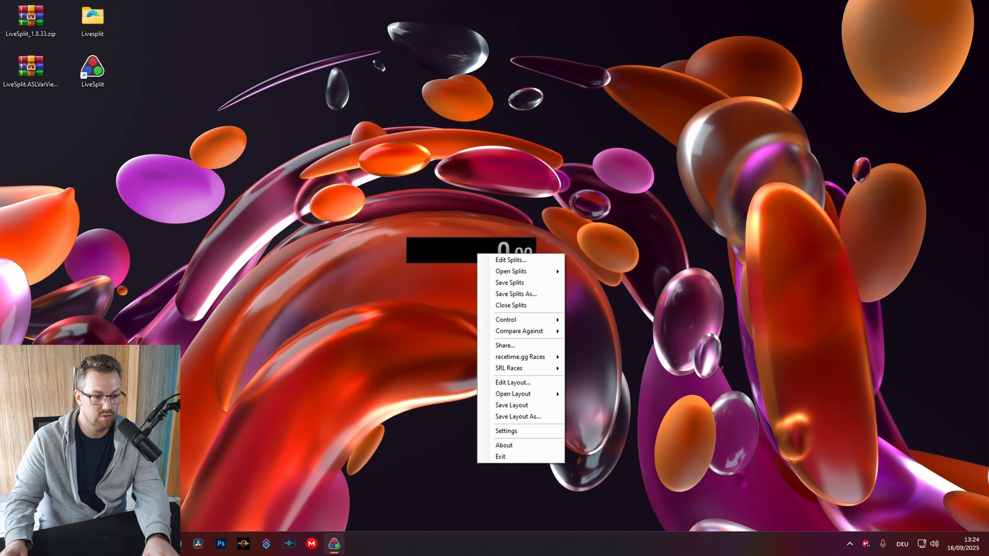
left_click_drag(478, 254, 81, 122)
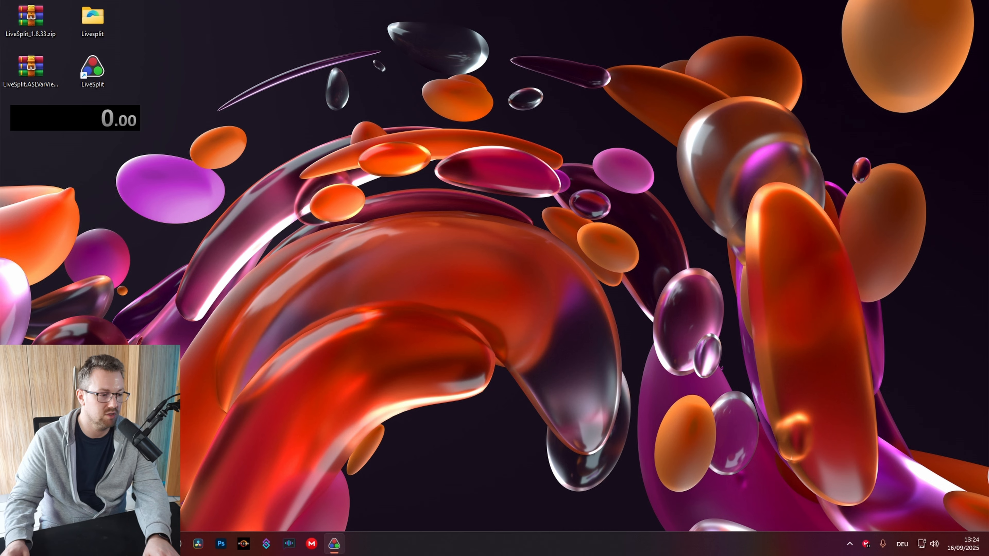
key("alt+Tab")
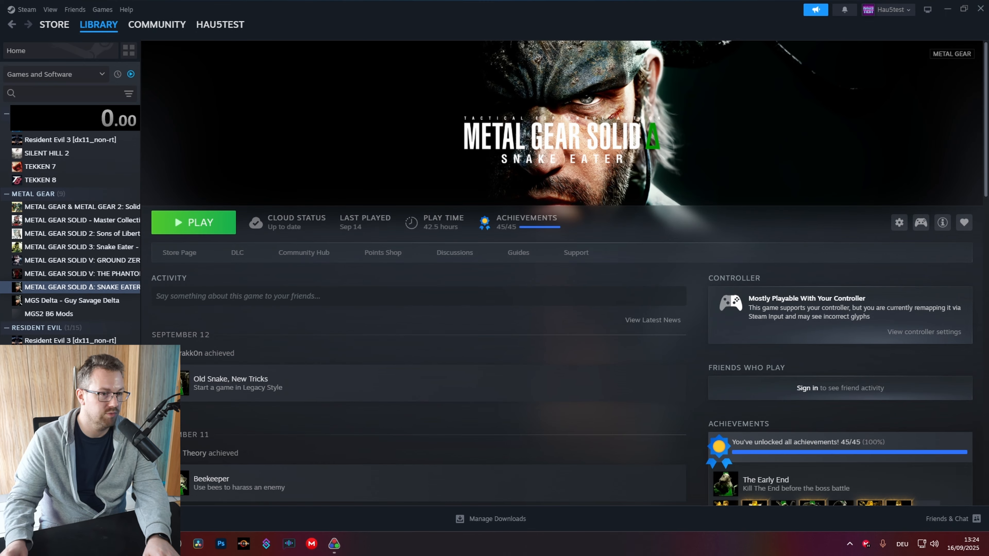
left_click_drag(623, 11, 623, 32)
left_click_drag(576, 19, 592, 10)
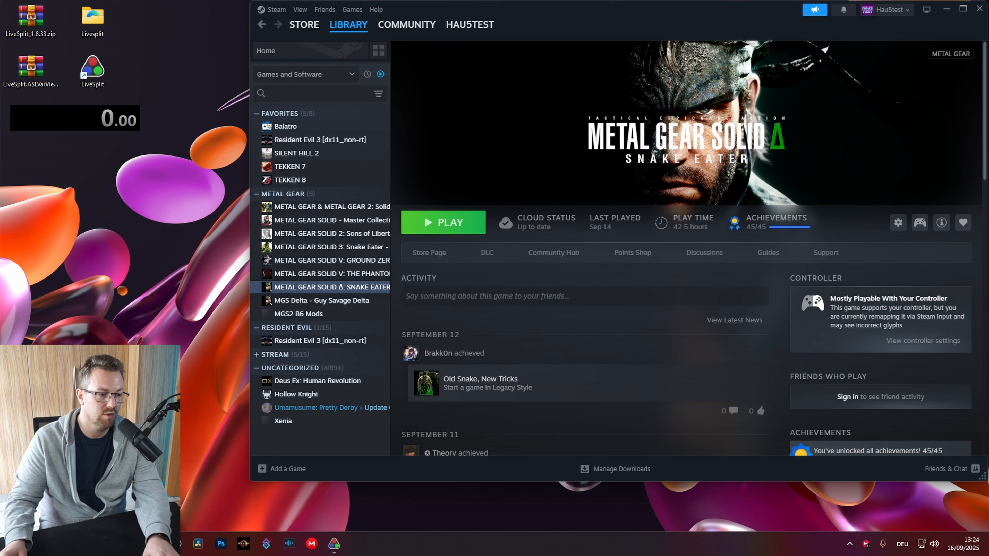
left_click_drag(623, 481, 623, 530)
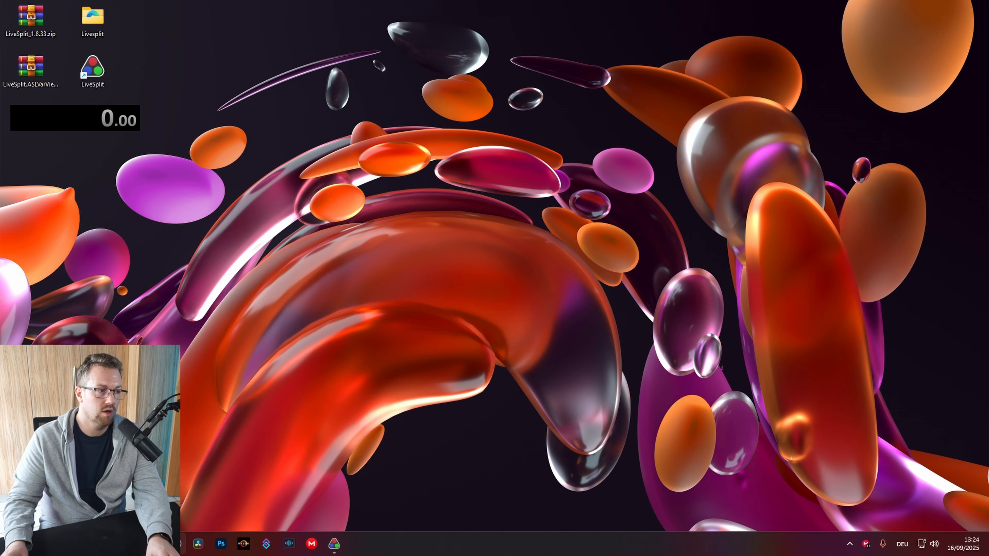
Move the timer to the screen centre and open the Splits Editor
left_click_drag(75, 118, 462, 267)
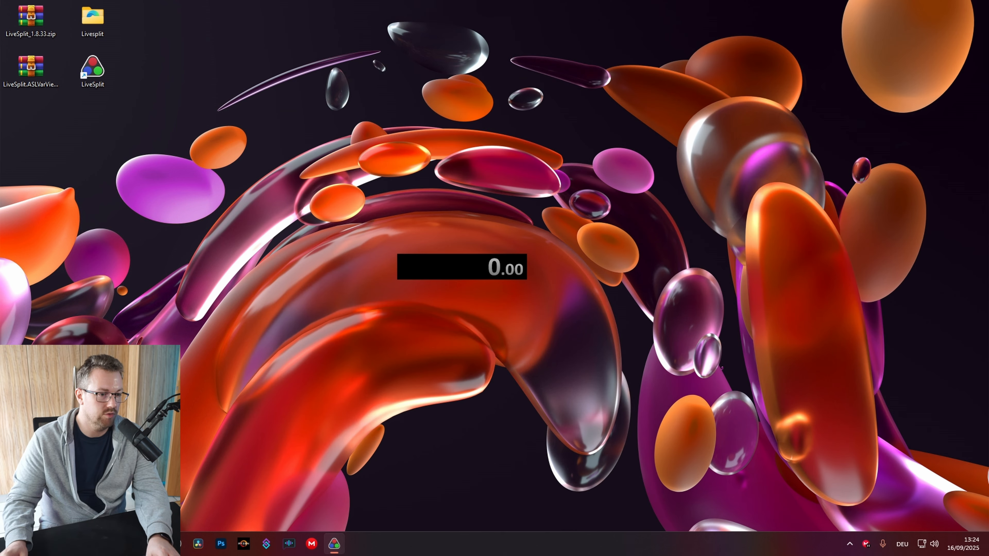
right_click(465, 268)
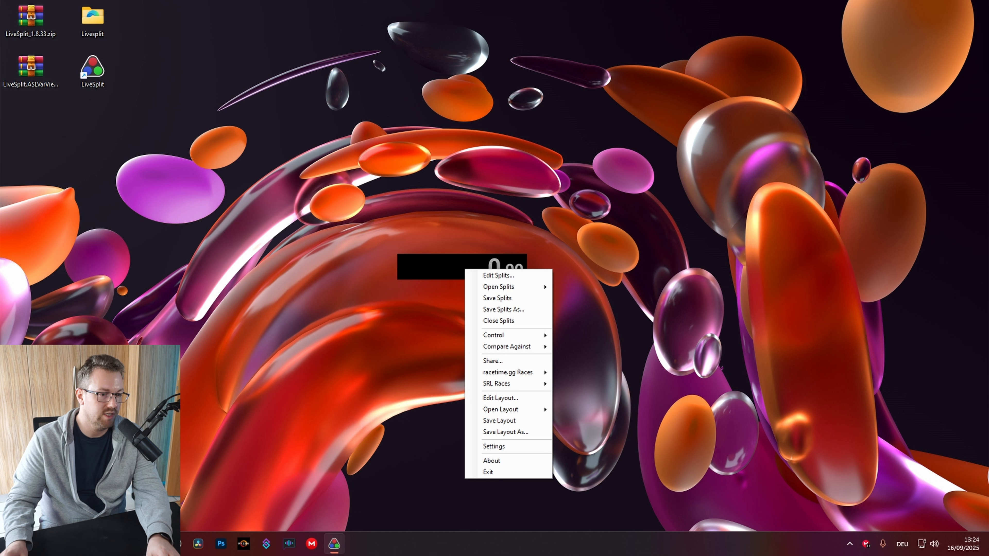
left_click(498, 276)
left_click_drag(311, 129, 488, 112)
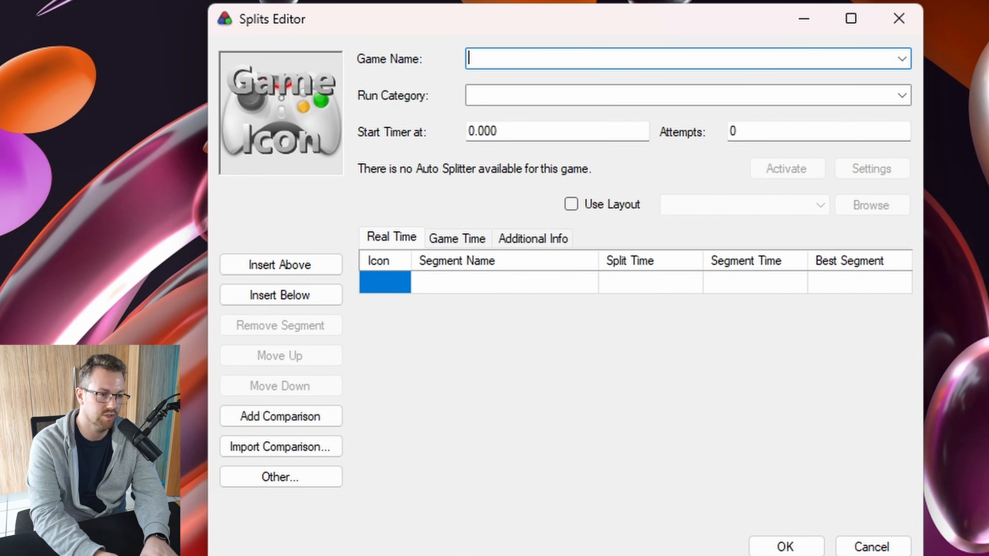
Enter 'Metal Gear Solid Delta: Snake Eater' as the game name from the suggestions
type("metal gear solid")
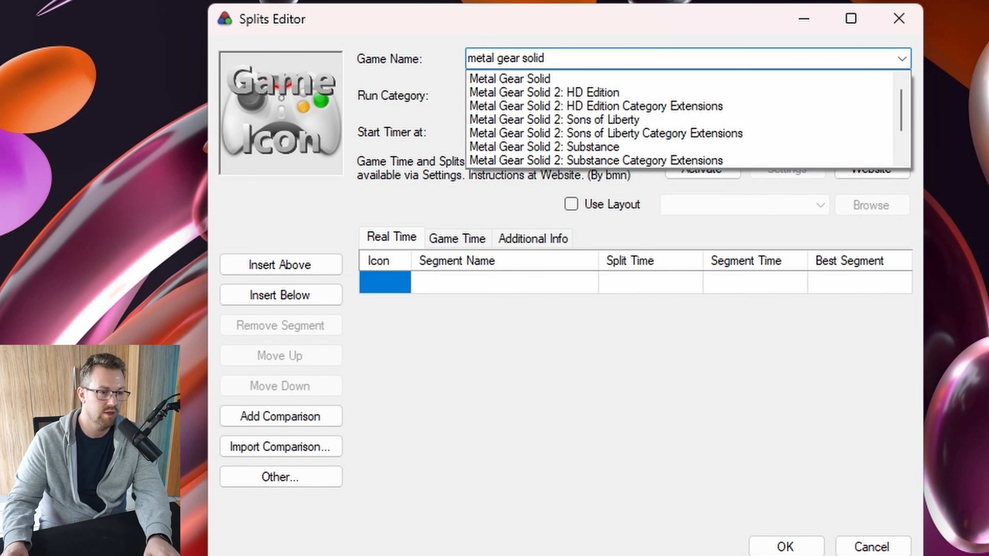
scroll(679, 119, "down", 1)
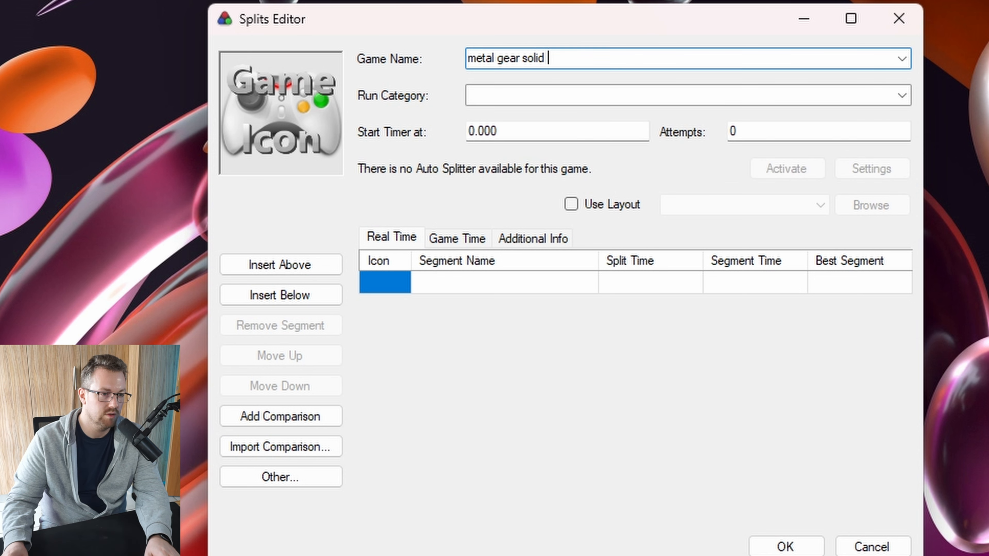
type("de")
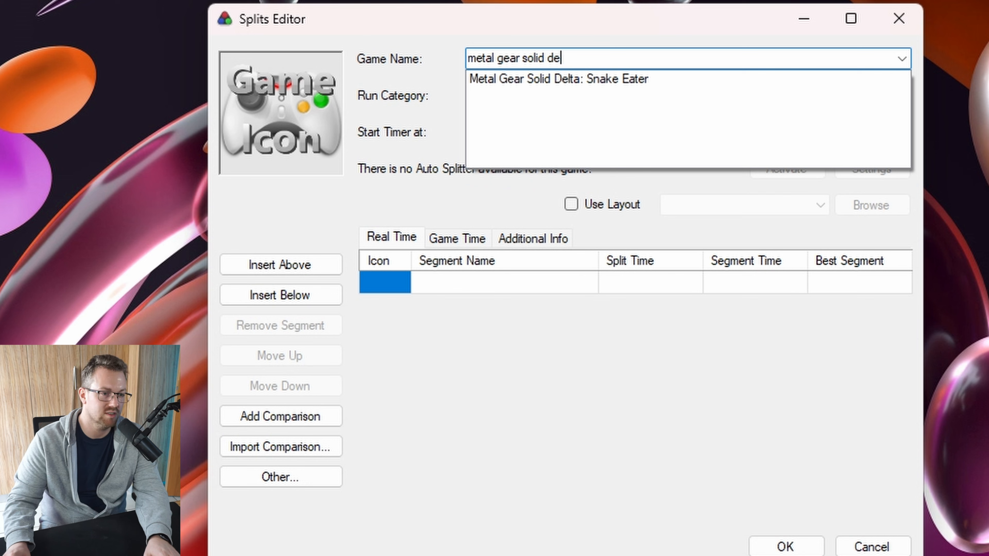
key("Down")
key("Return")
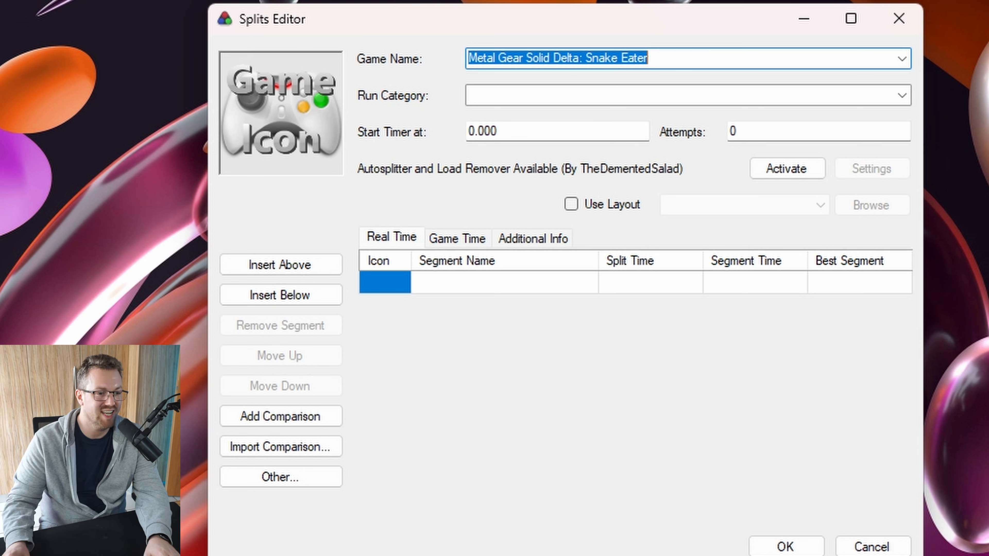
Activate the autosplitter and load remover, choose the Glitchless category, and show Additional Info
left_click(787, 168)
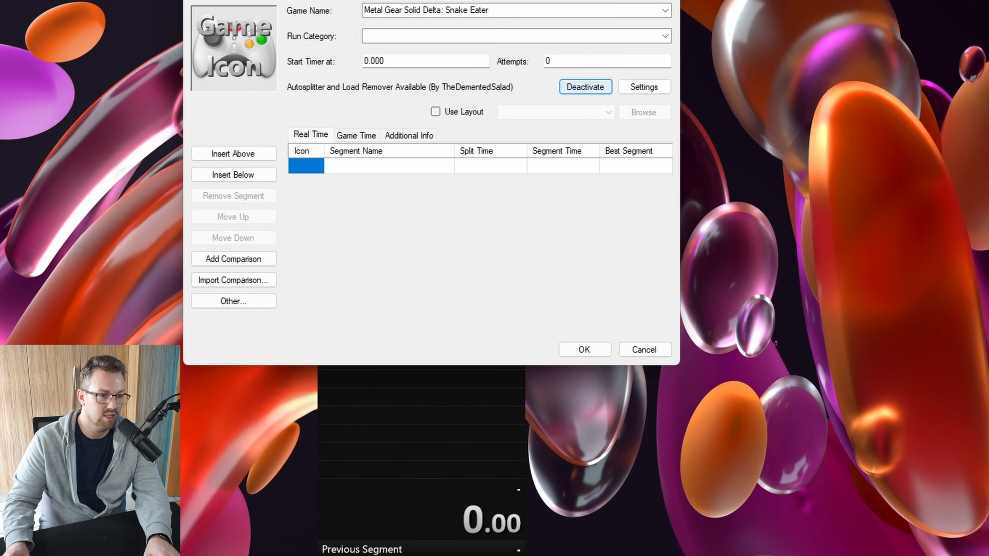
left_click_drag(564, 2, 919, 12)
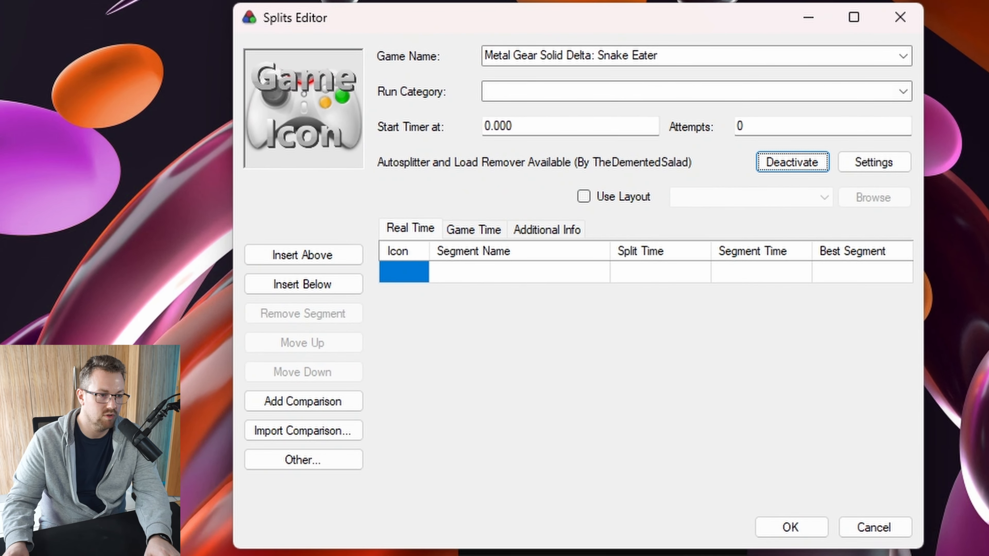
left_click(903, 91)
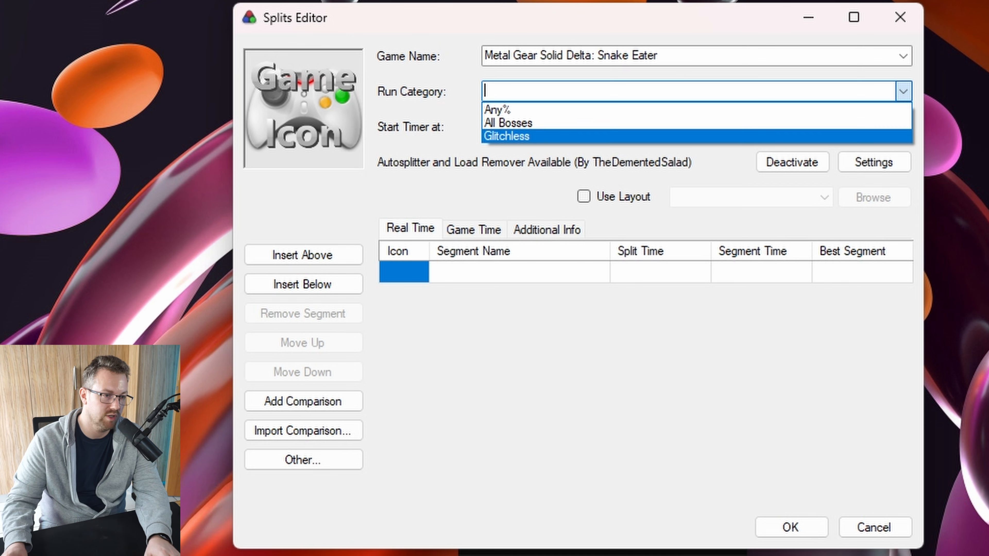
left_click(507, 136)
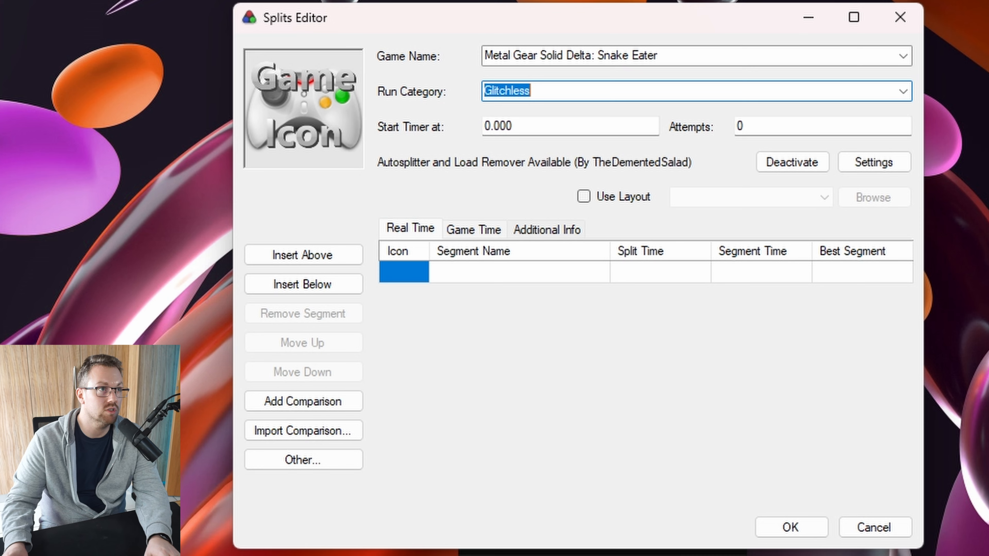
left_click(546, 230)
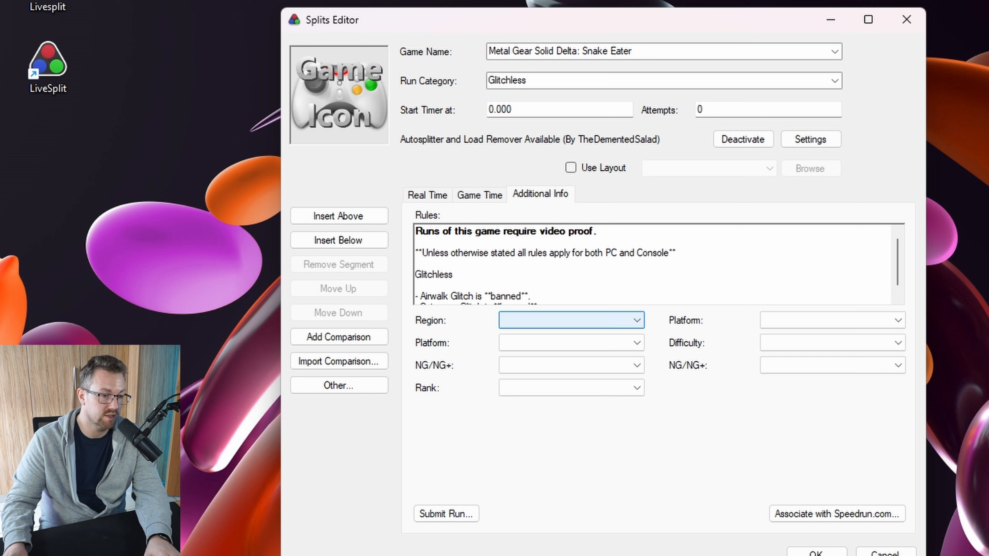
Set both platforms to PC, both NG/NG+ fields to NG+, and difficulty to Very Easy
left_click(568, 342)
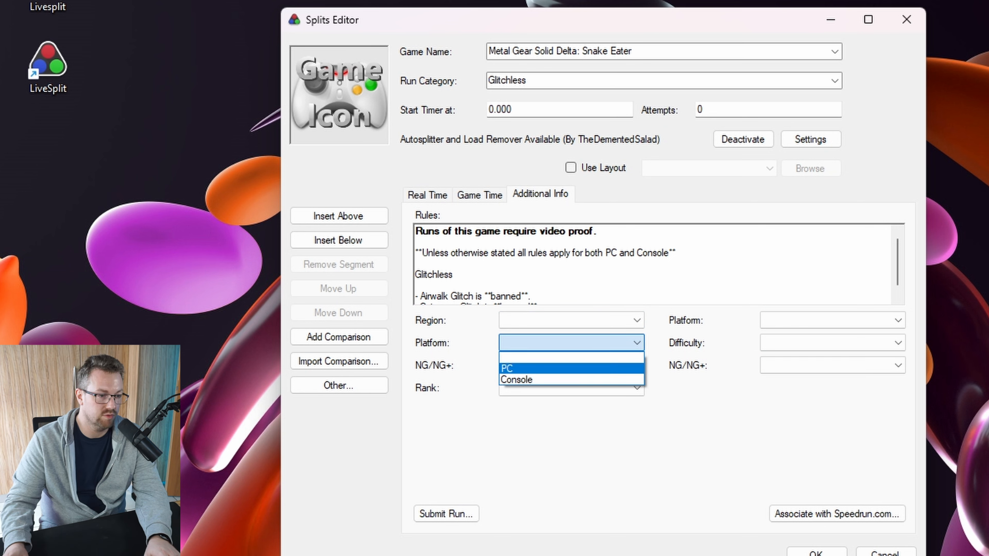
left_click(568, 368)
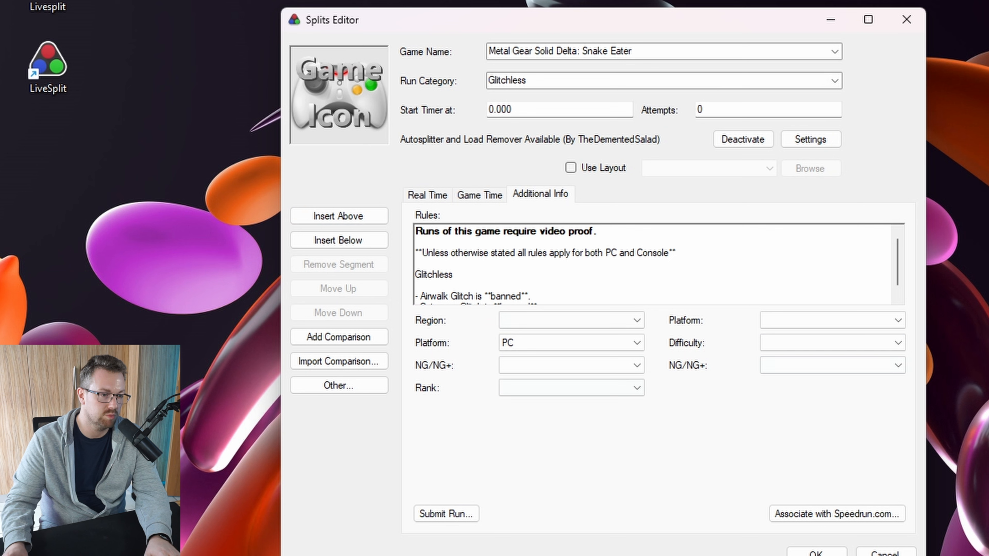
left_click(571, 365)
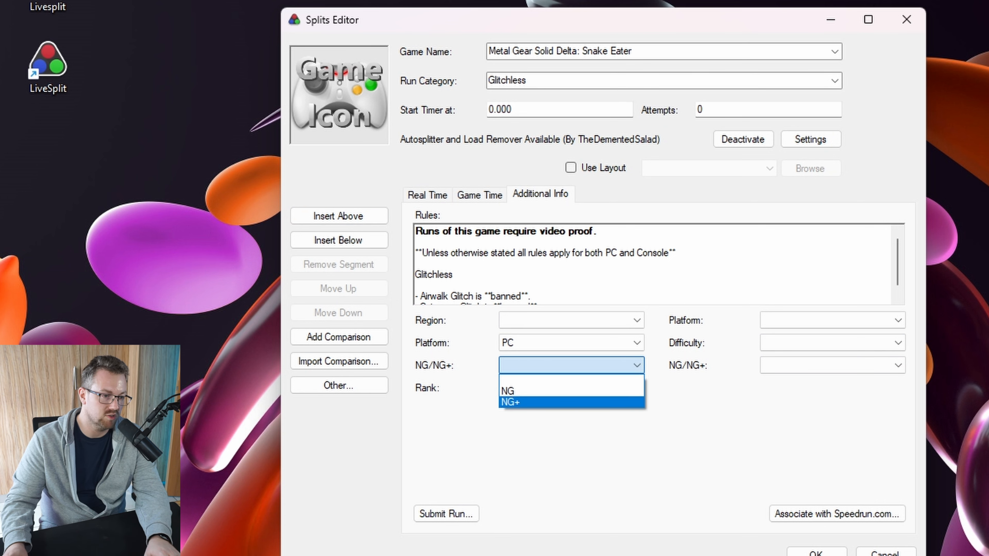
left_click(545, 402)
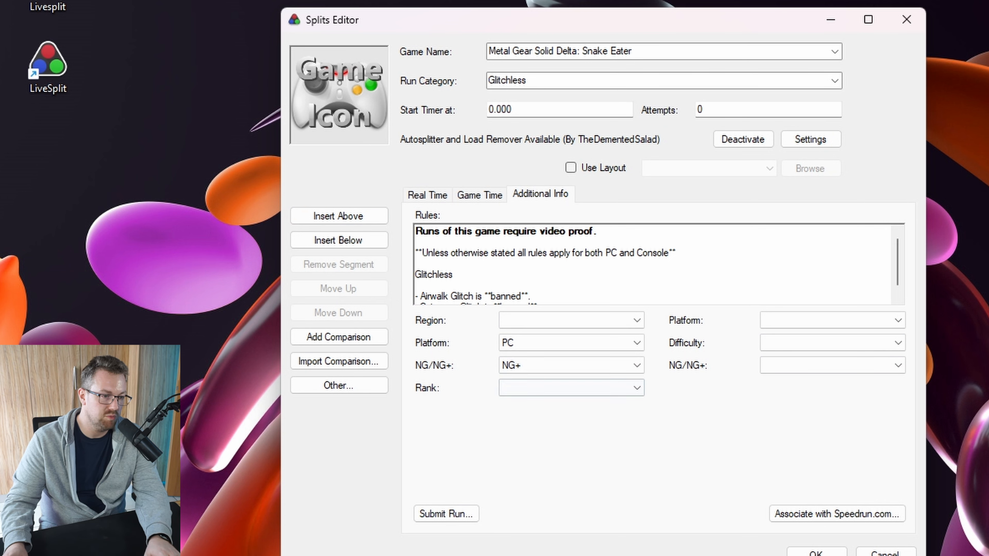
left_click(833, 320)
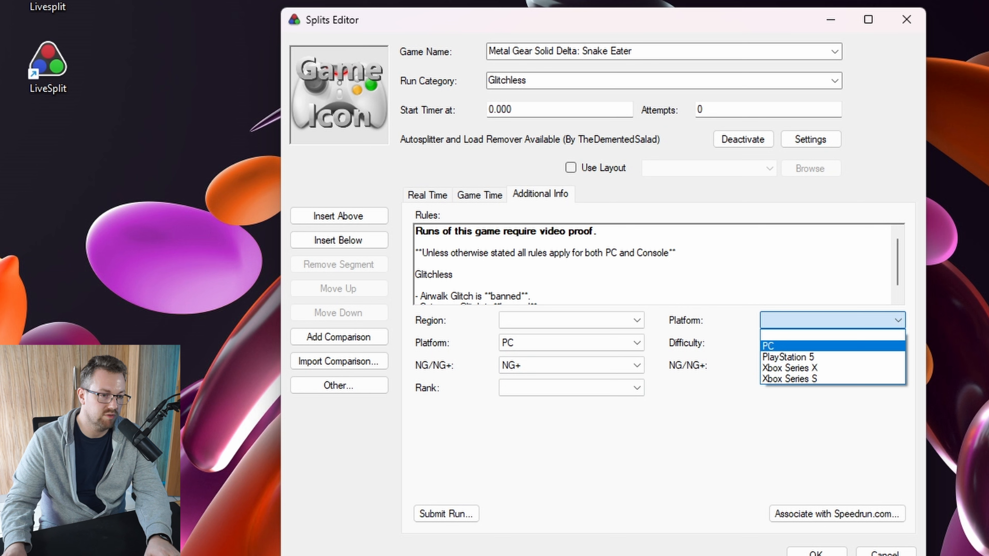
left_click(833, 346)
left_click(832, 343)
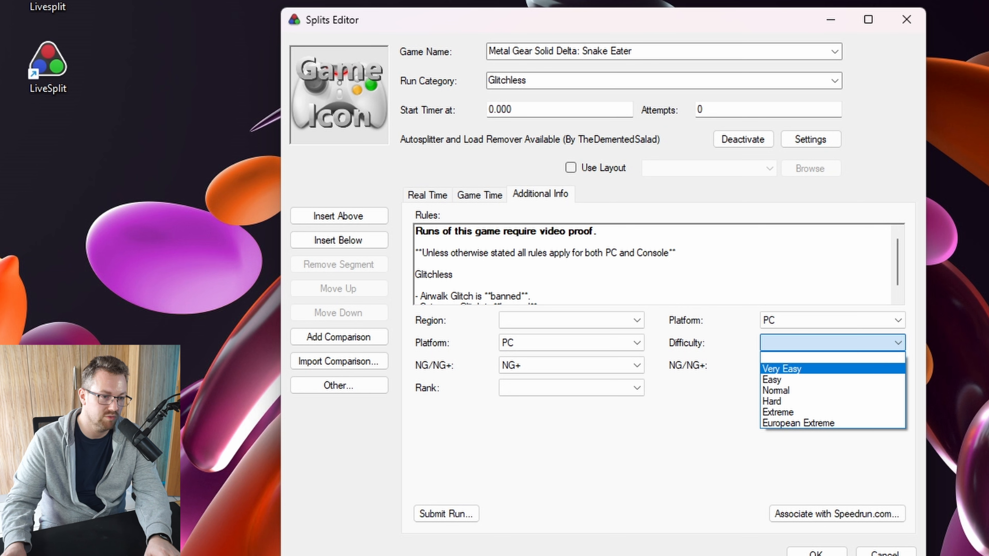
left_click(794, 368)
left_click(794, 366)
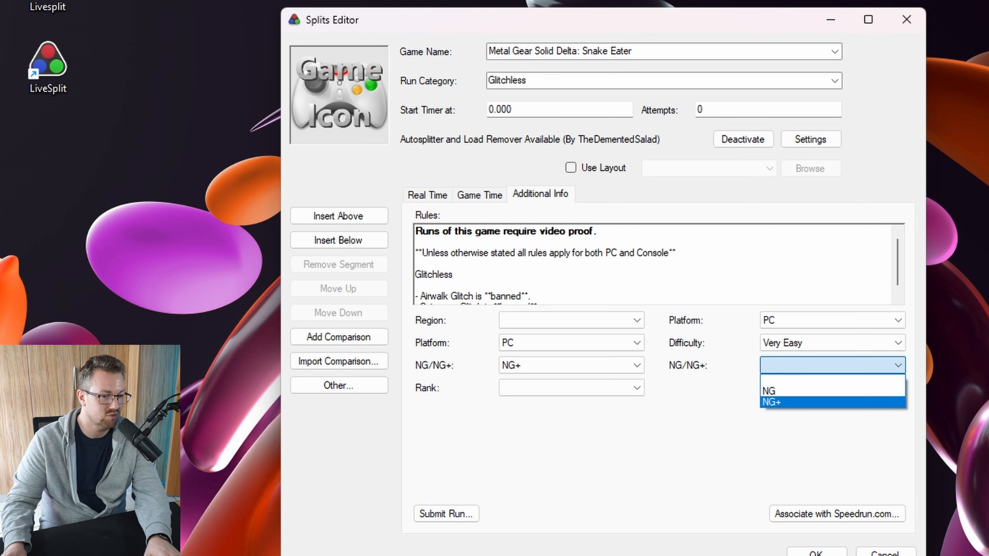
left_click(794, 402)
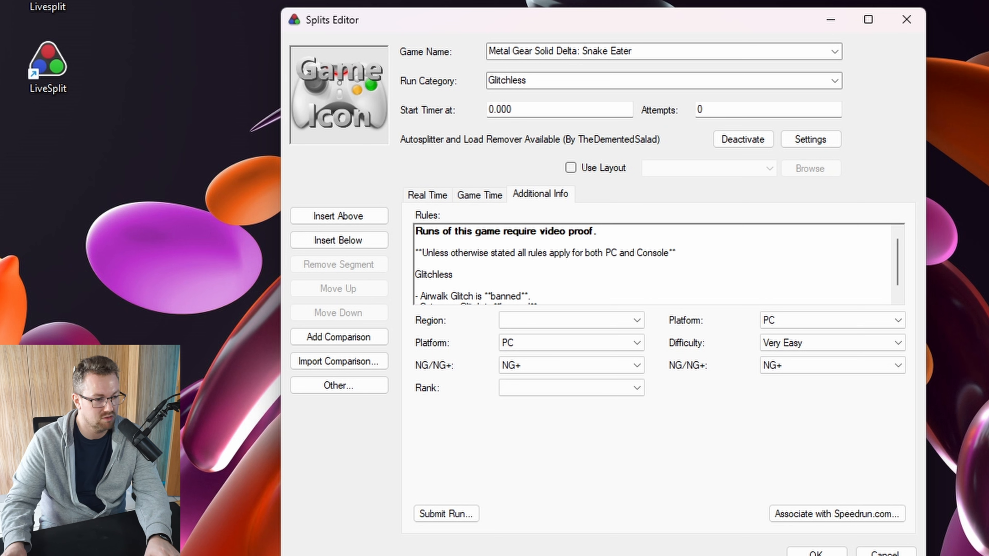
Leave Rank and Region unset and go back to the Real Time splits table
left_click(571, 387)
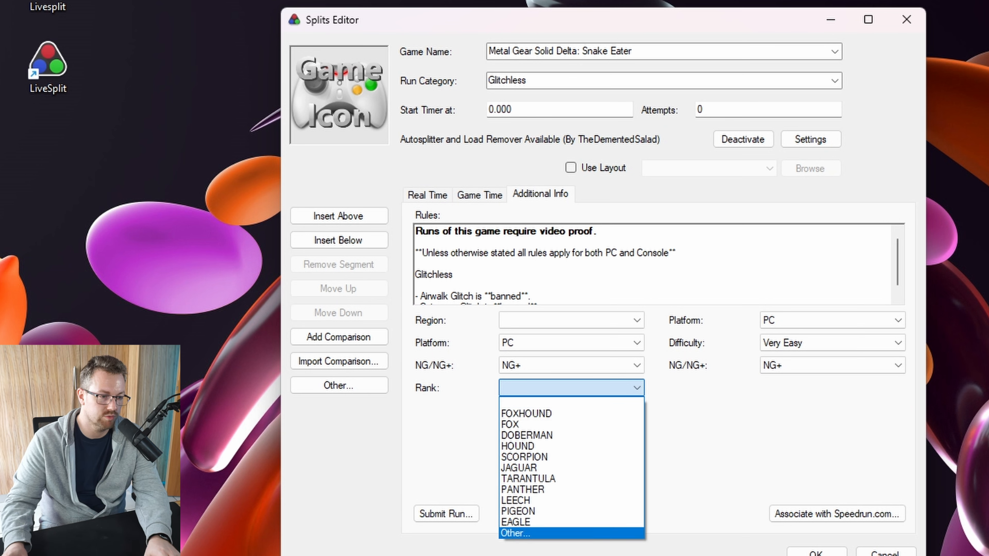
left_click(572, 402)
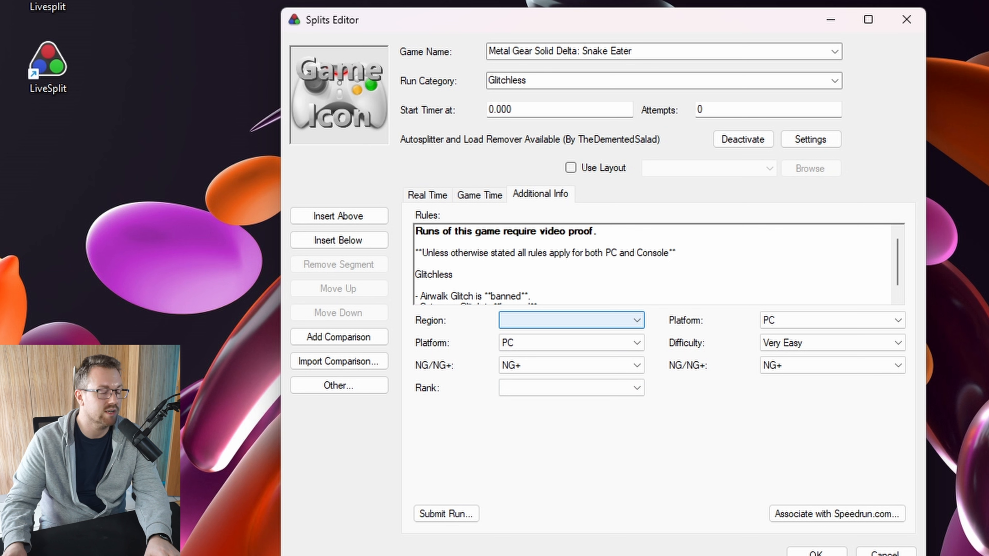
left_click(571, 320)
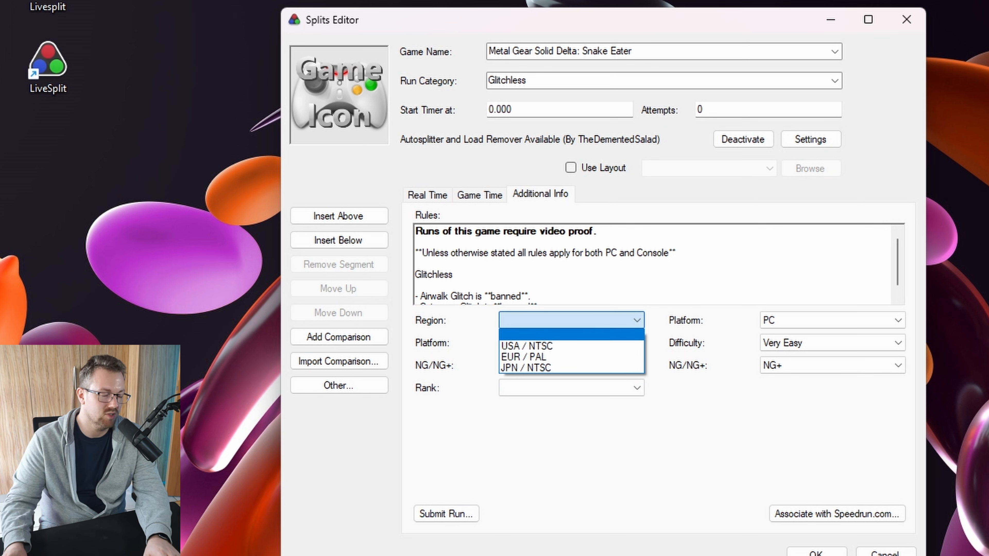
left_click(571, 319)
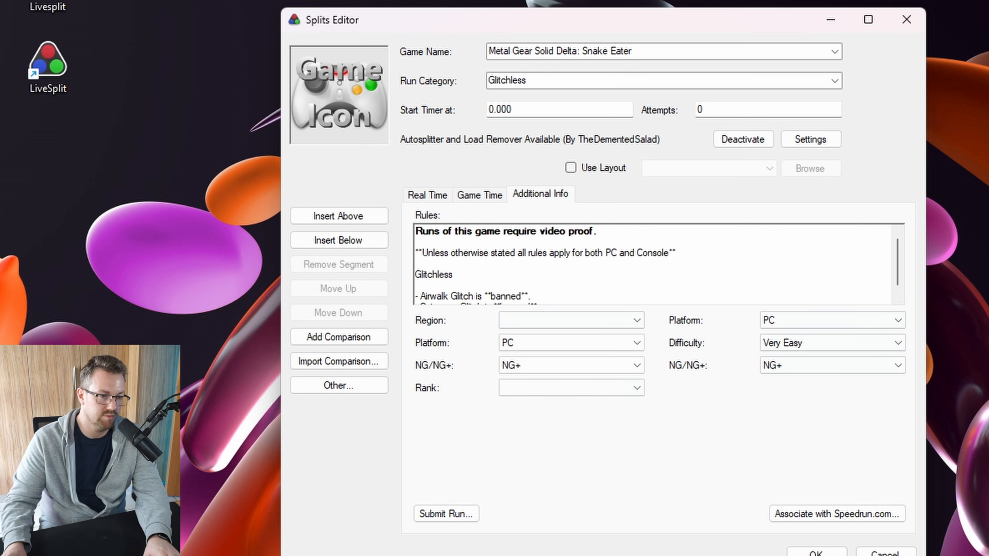
left_click(427, 195)
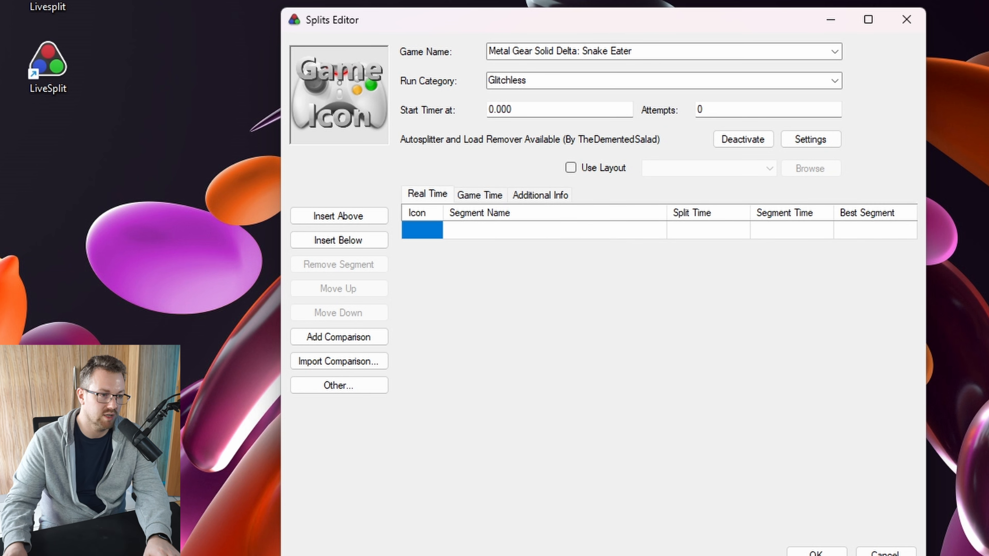
left_click(480, 195)
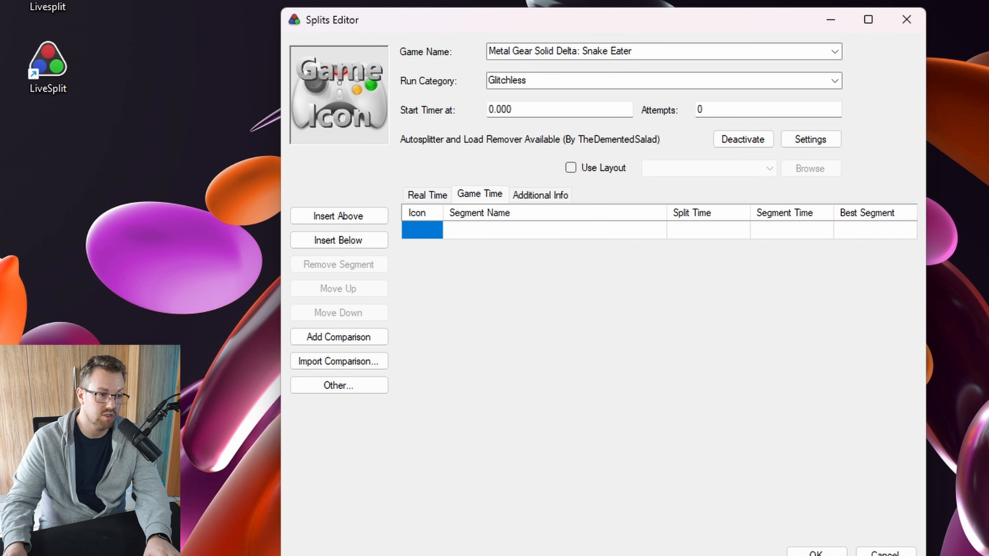
left_click(427, 195)
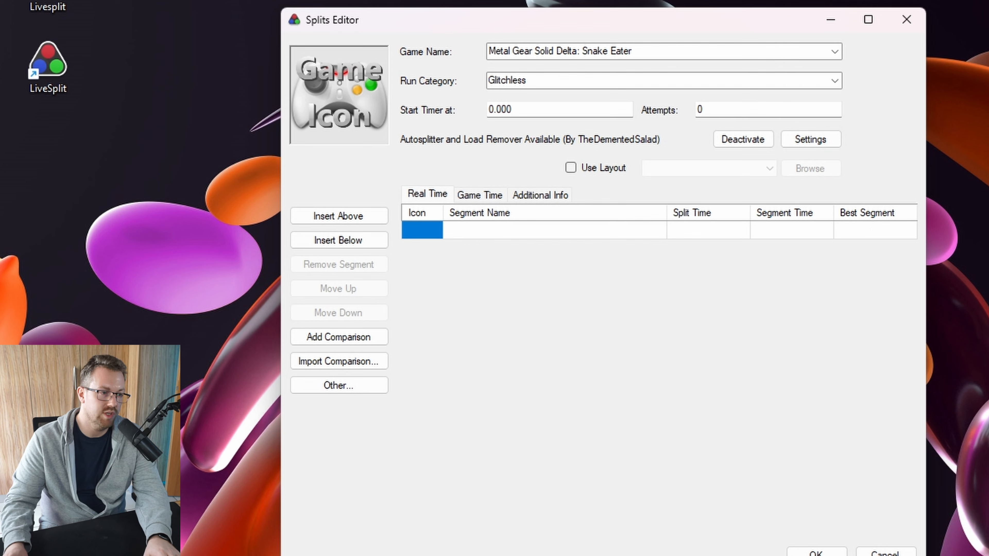
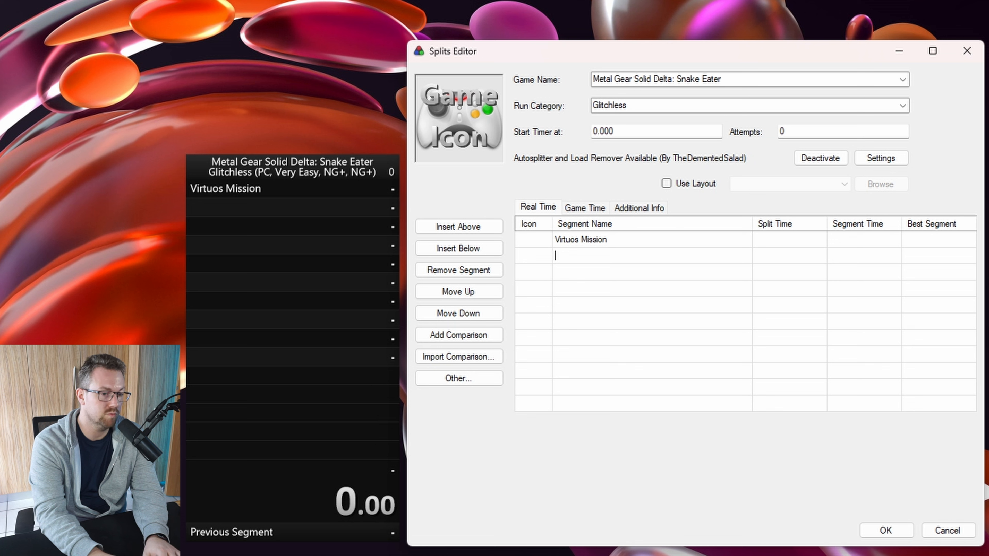
Add the Ocelot Unit, Ocelot and The Pain segments, fixing a mistyped name along the way
type("Ocelot Unit")
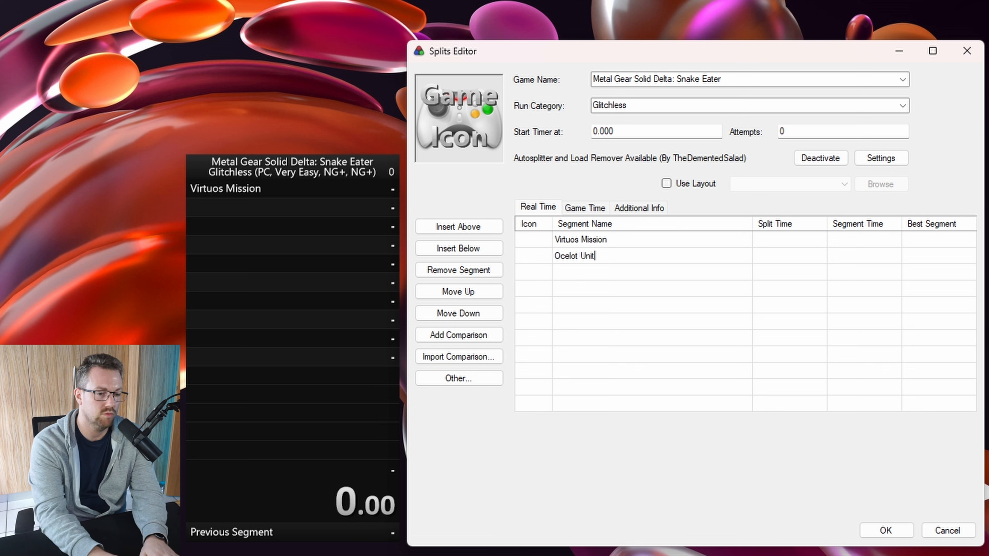
key("Return")
type("Olcel")
key("BackSpace")
key("BackSpace")
key("BackSpace")
key("BackSpace")
type("celot")
key("Return")
type("The Pain")
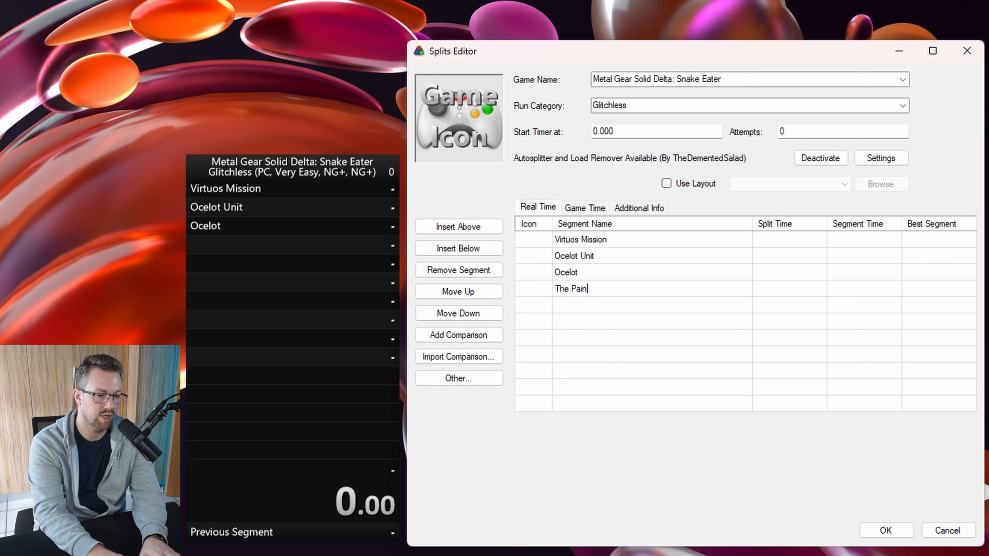
key("Return")
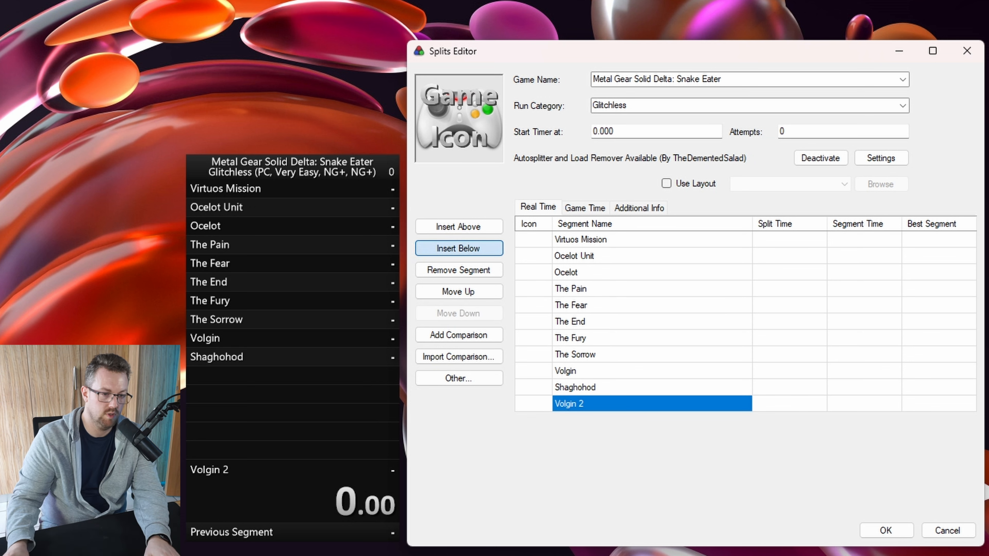
Insert The Boss as the final segment and save the splits
left_click(458, 248)
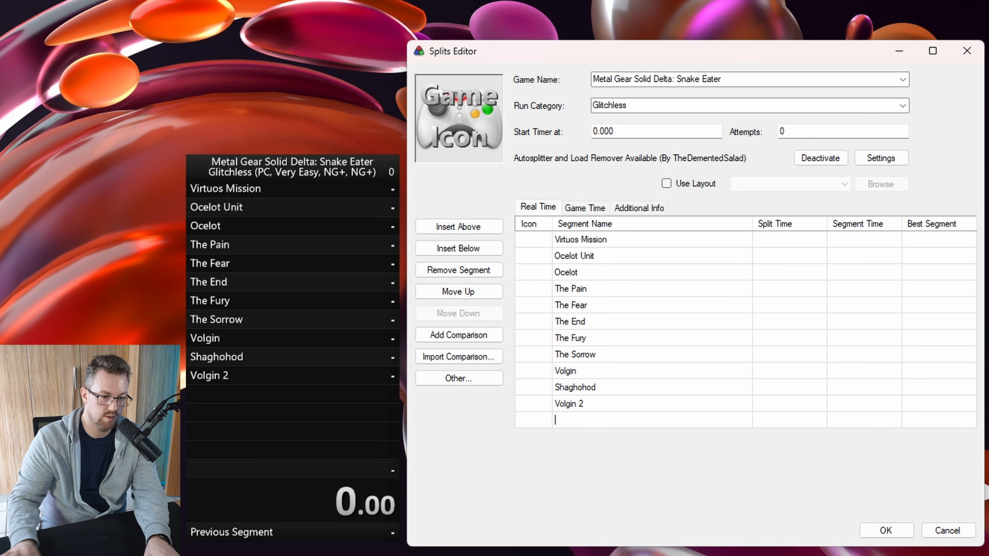
type("The Boss")
key("Return")
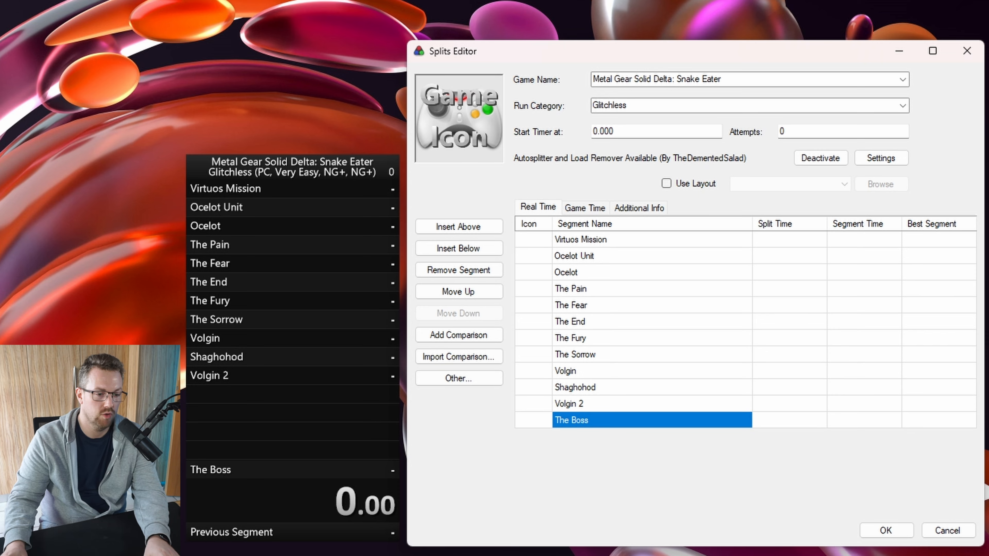
left_click(885, 530)
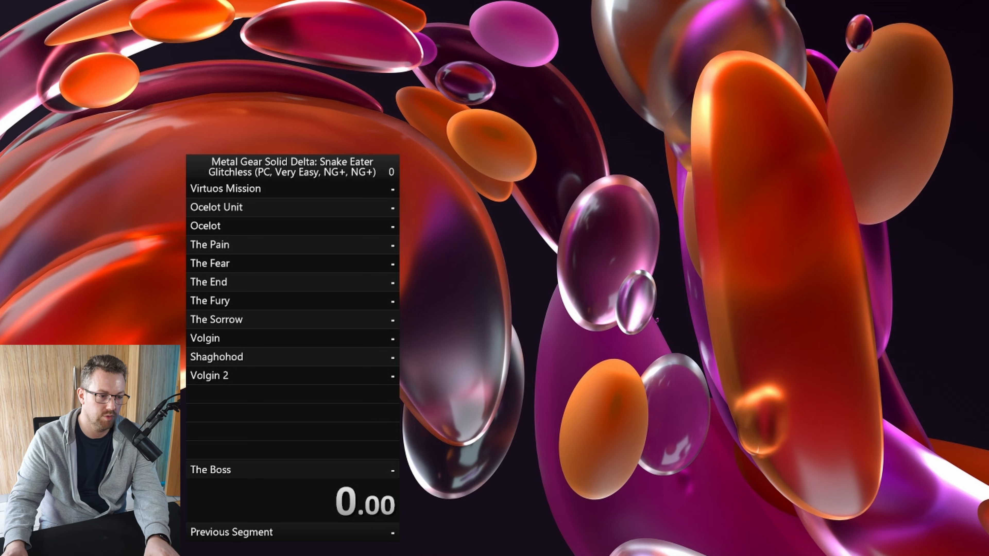
In the timer settings, bind start/split to NumPad3 and enable global hotkeys
right_click(313, 311)
left_click(366, 311)
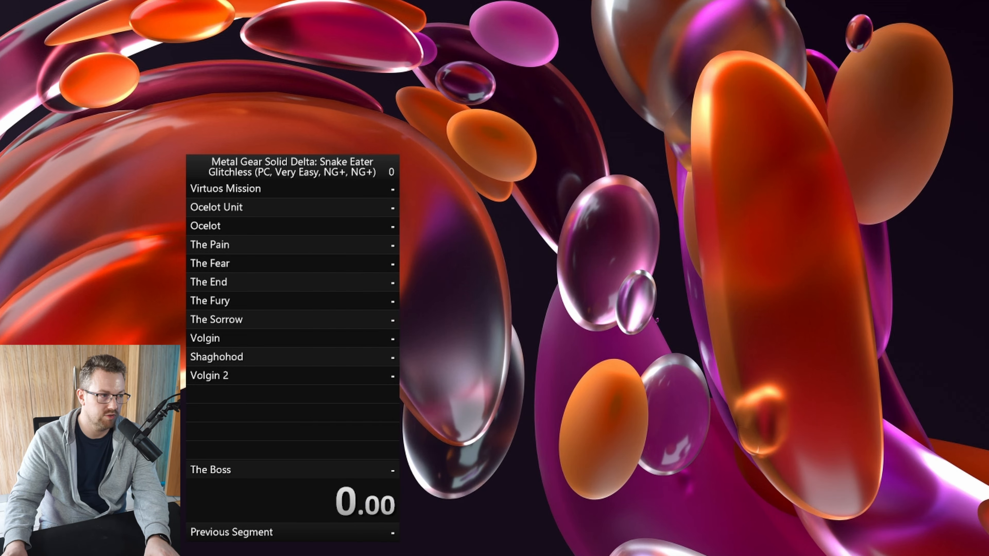
left_click_drag(114, 1, 525, 50)
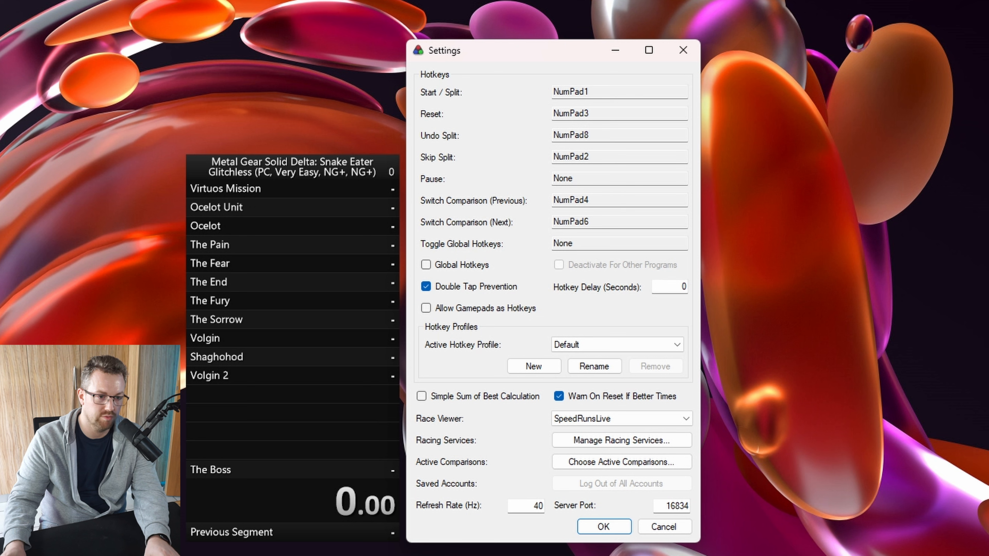
left_click(619, 92)
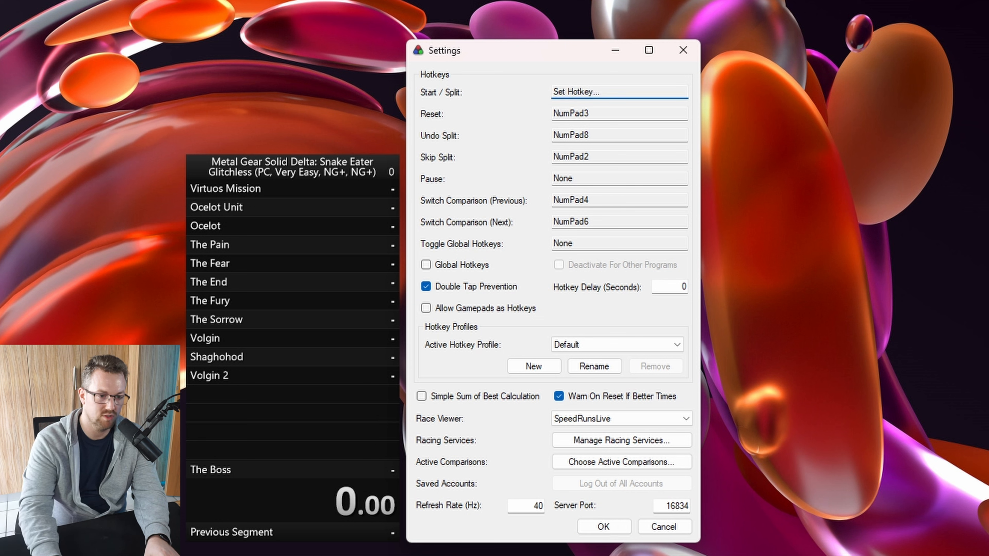
key("KP_3")
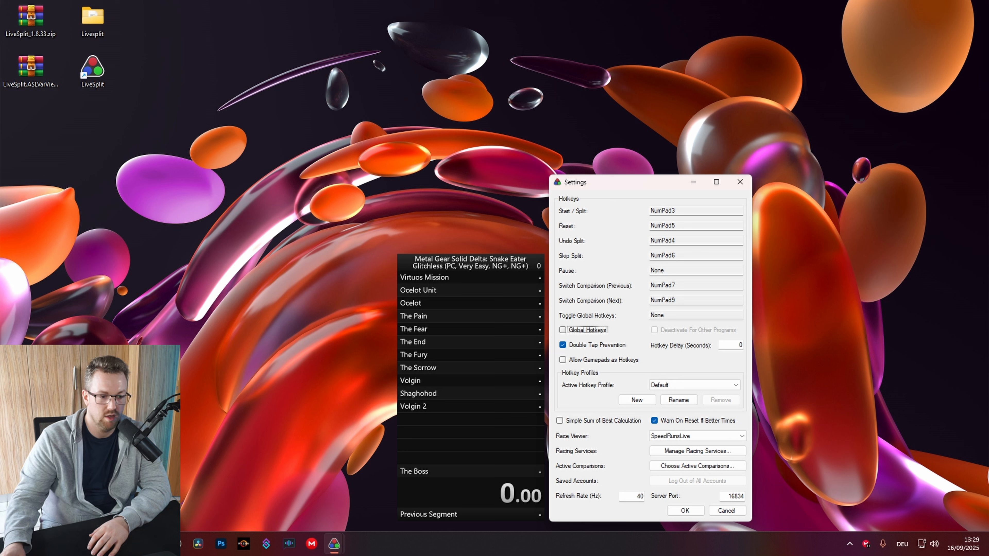
key("space")
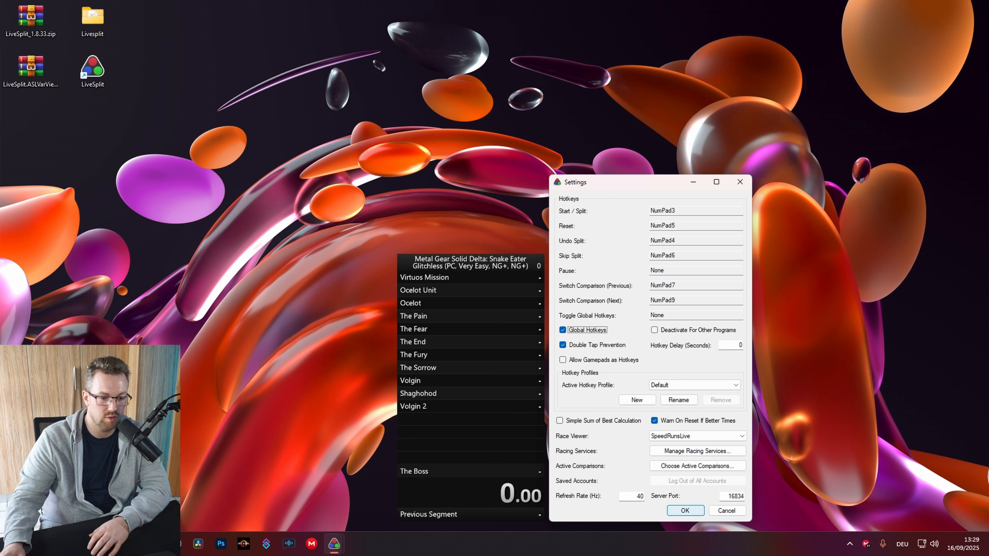
key("Return")
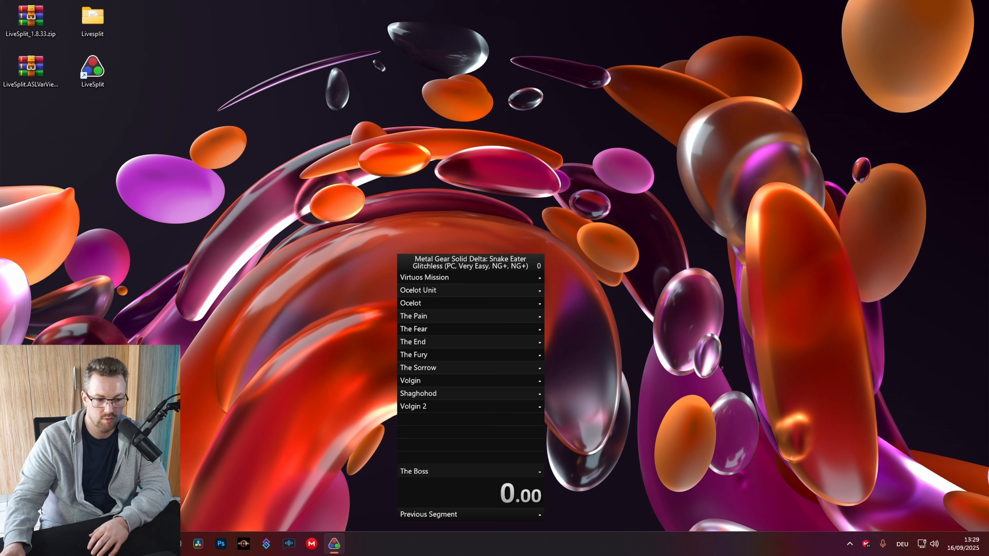
Run a test through all 12 splits, finishing The Boss at 0:20, then reset
key("KP_1")
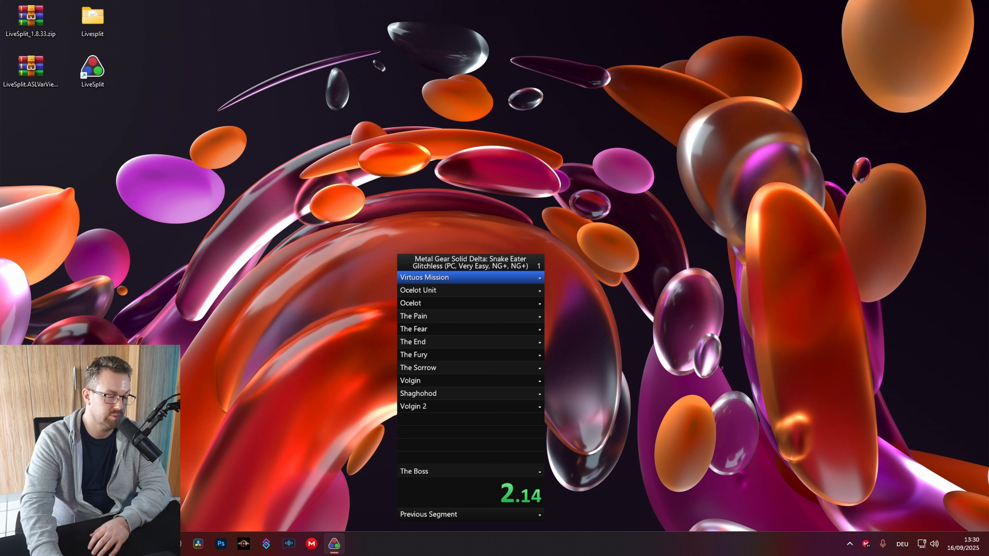
key("KP_1")
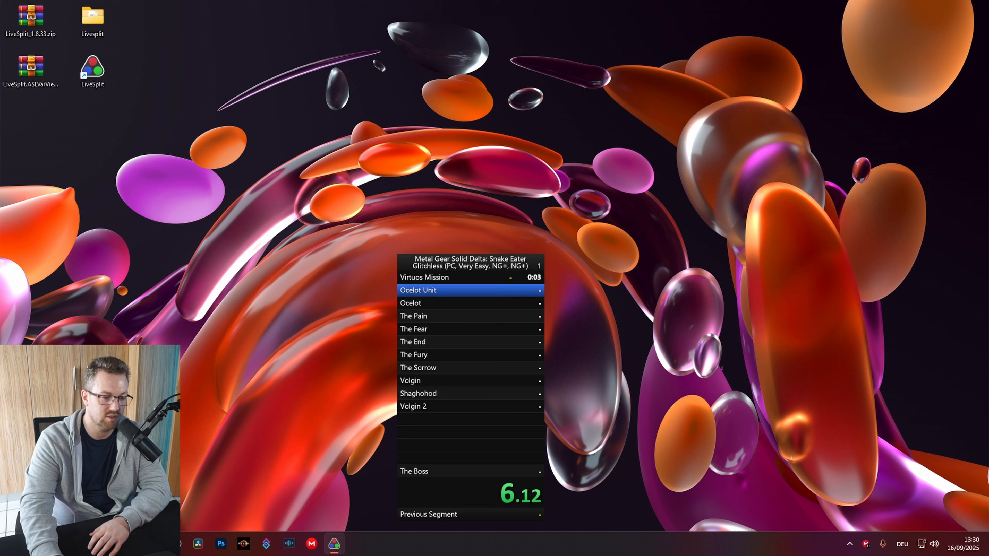
key("KP_1")
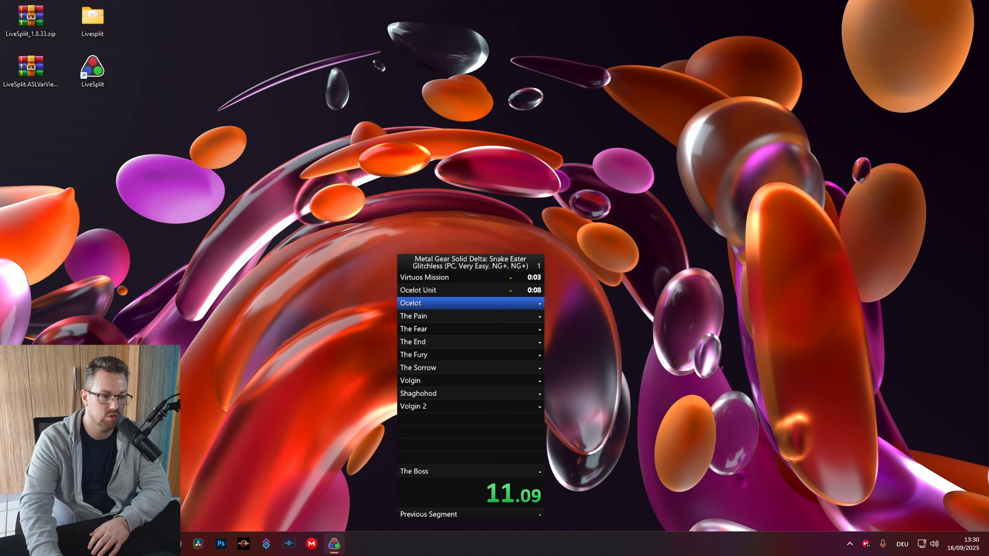
key("KP_1")
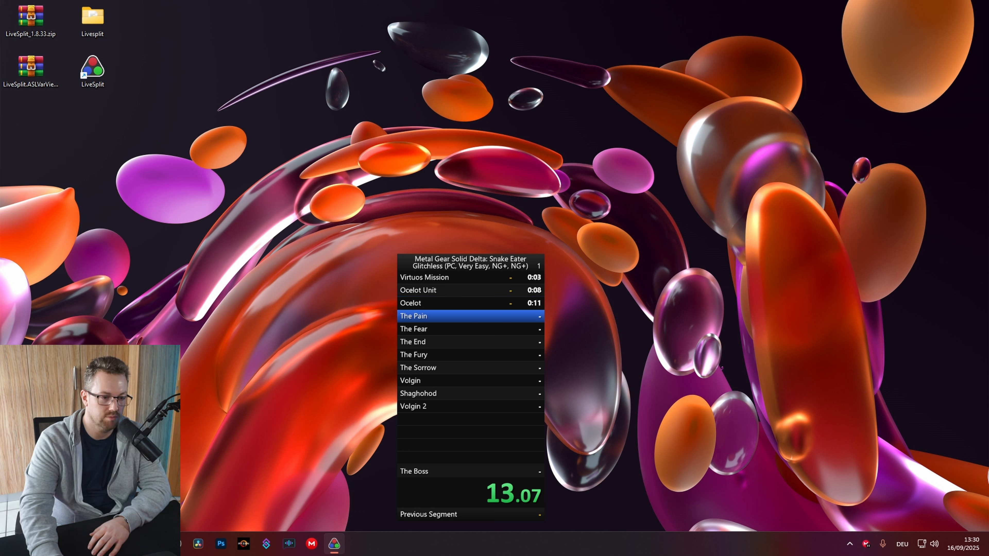
key("KP_1")
key("KP_1")
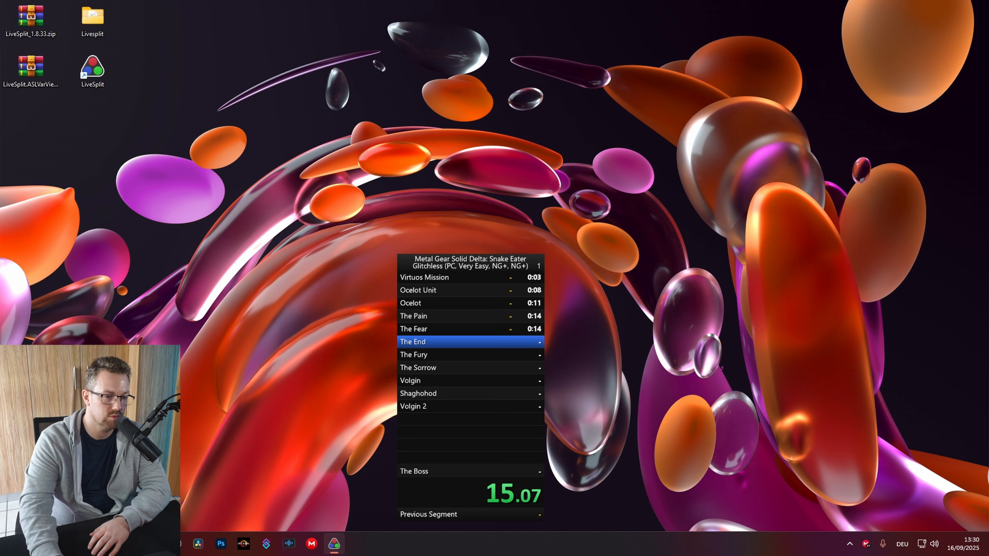
key("KP_1")
key("KP_1")
key("KP_1")
key("KP_1")
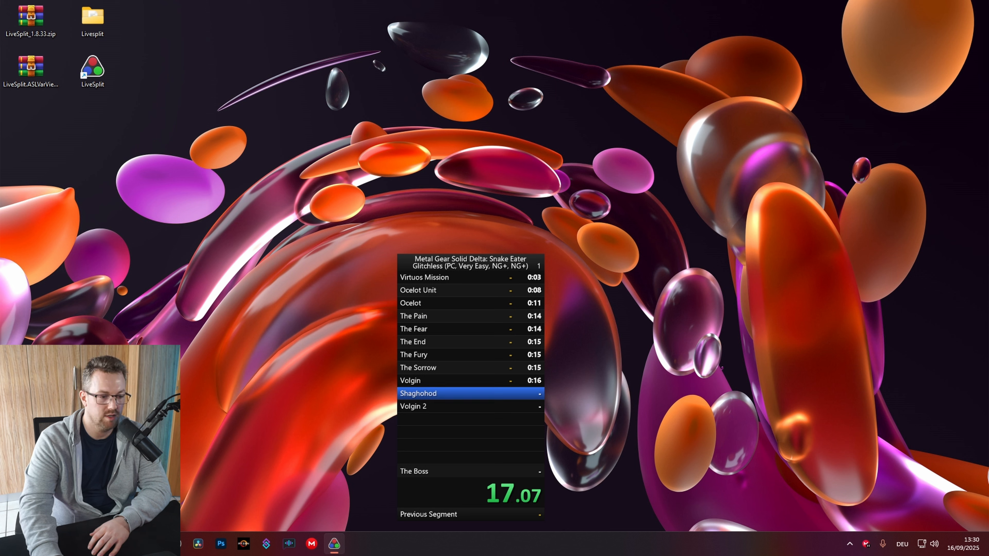
key("KP_1")
key("KP_1")
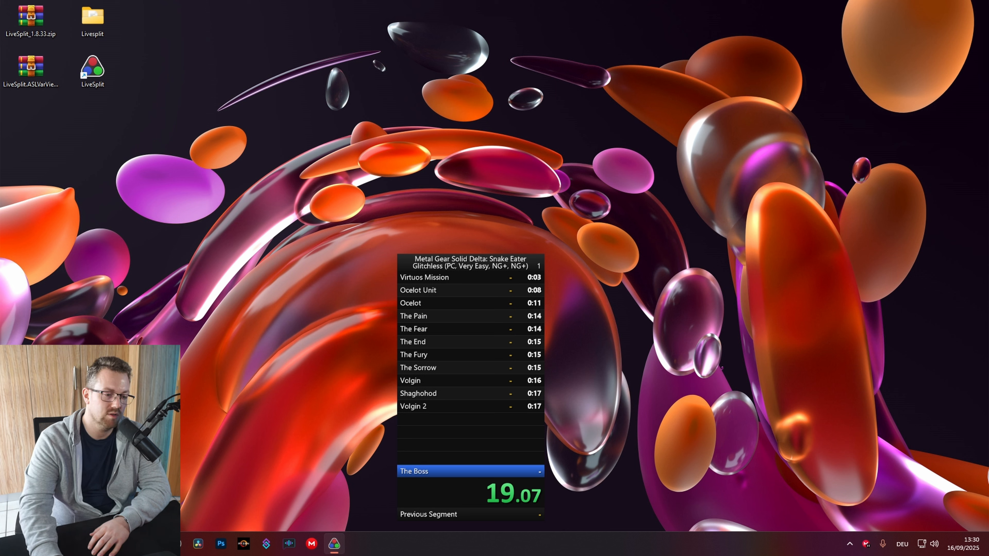
key("KP_1")
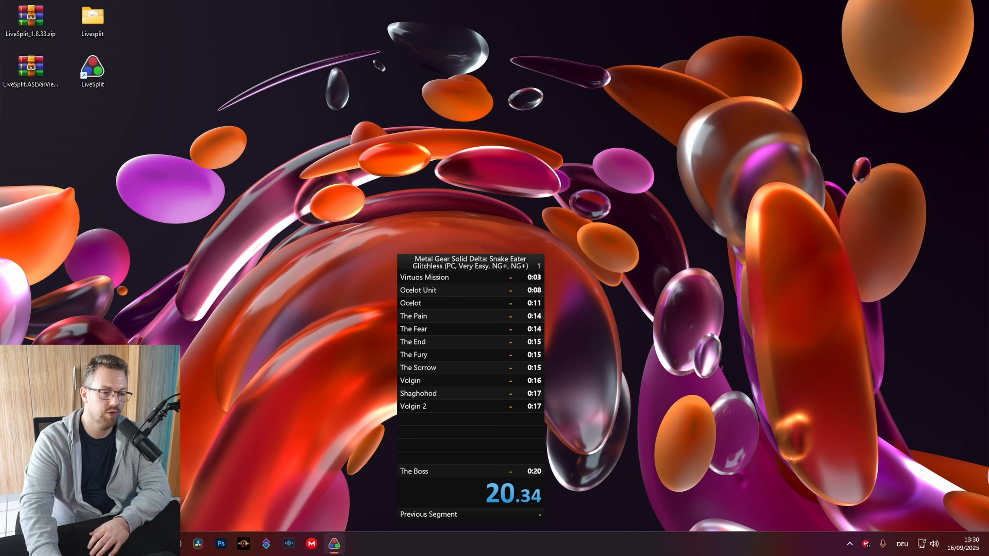
key("KP_3")
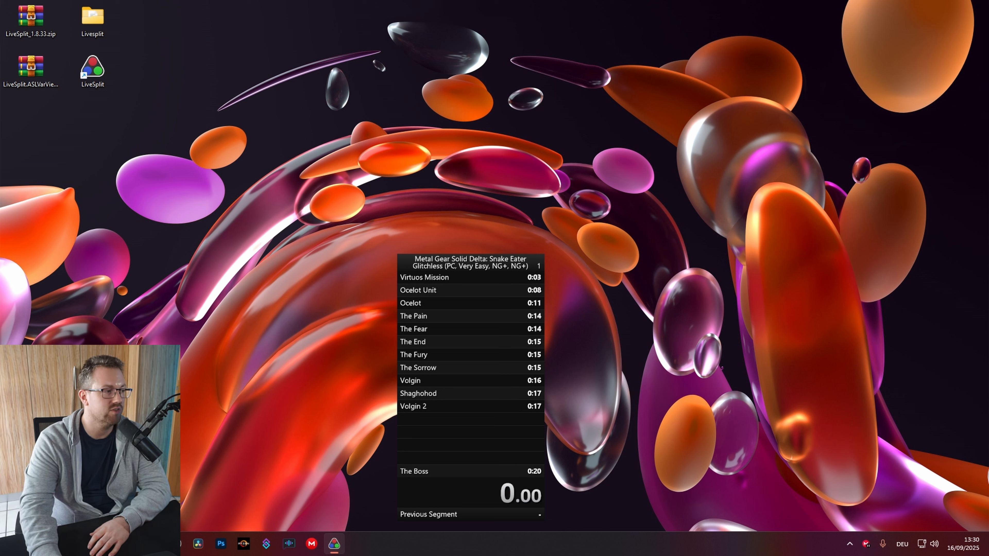
Start and reset one attempt, then skip two splits, undo and re-split Ocelot, and reset
key("KP_1")
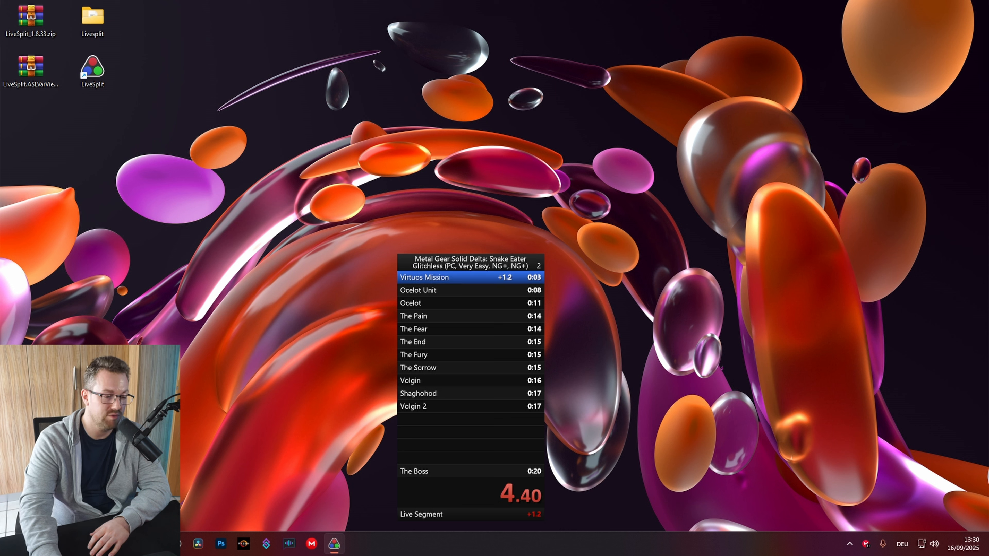
key("KP_3")
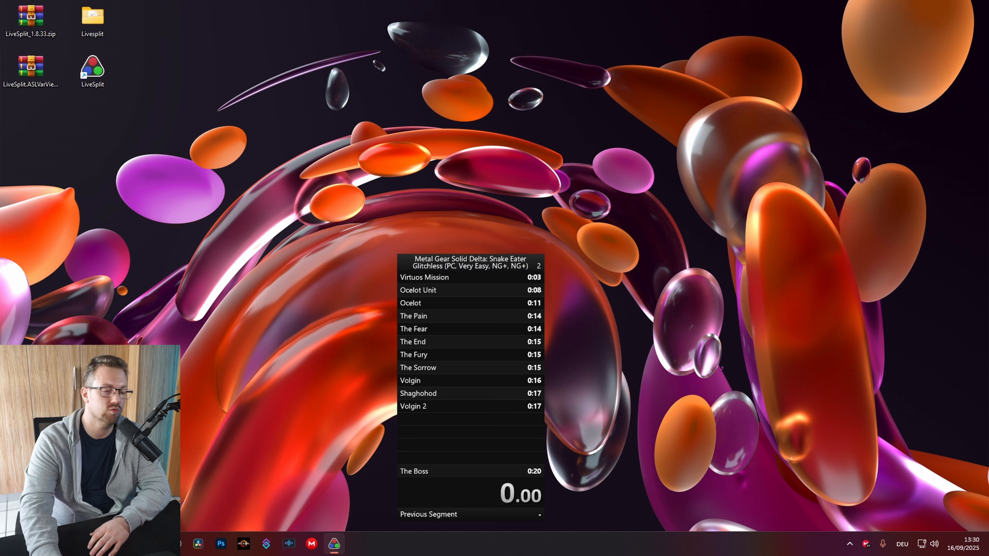
key("KP_1")
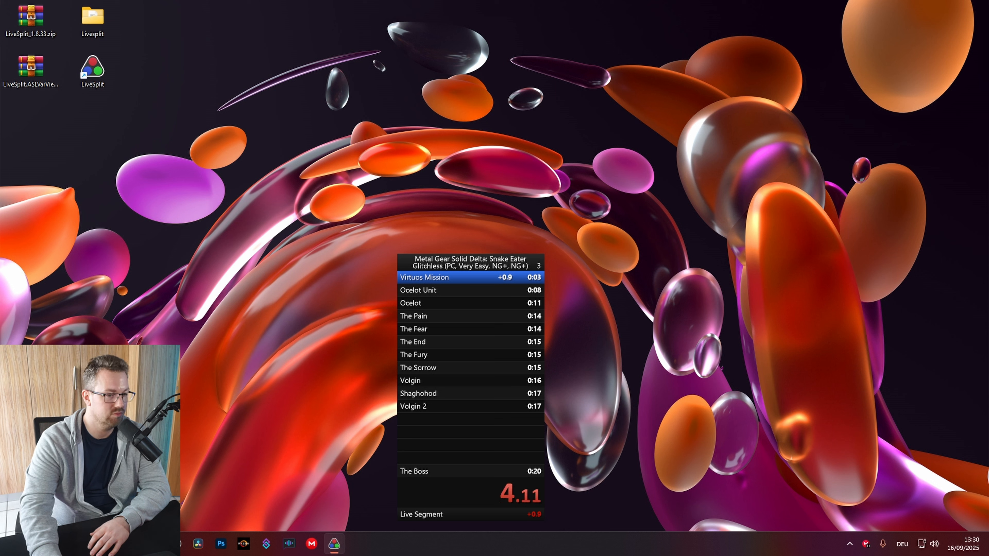
key("KP_2")
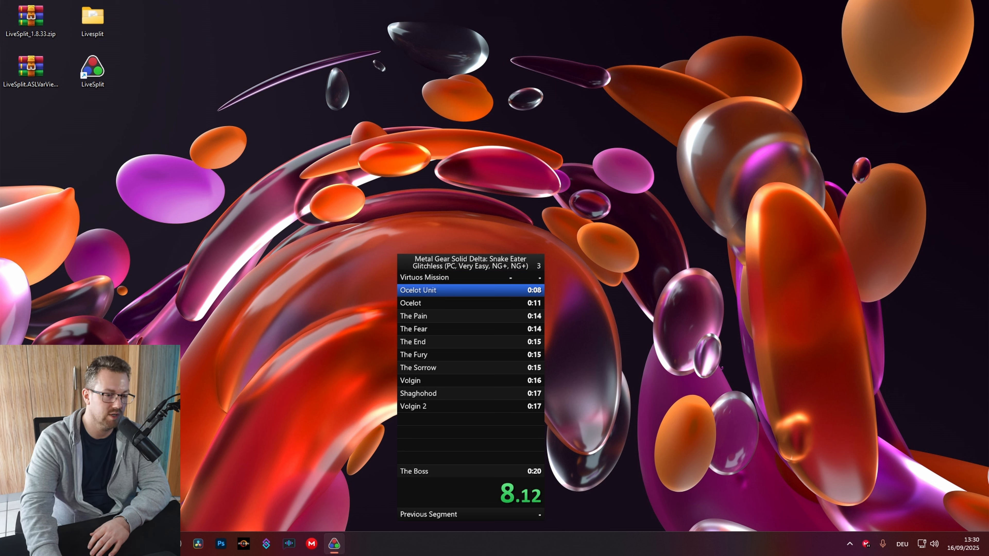
key("KP_2")
key("KP_1")
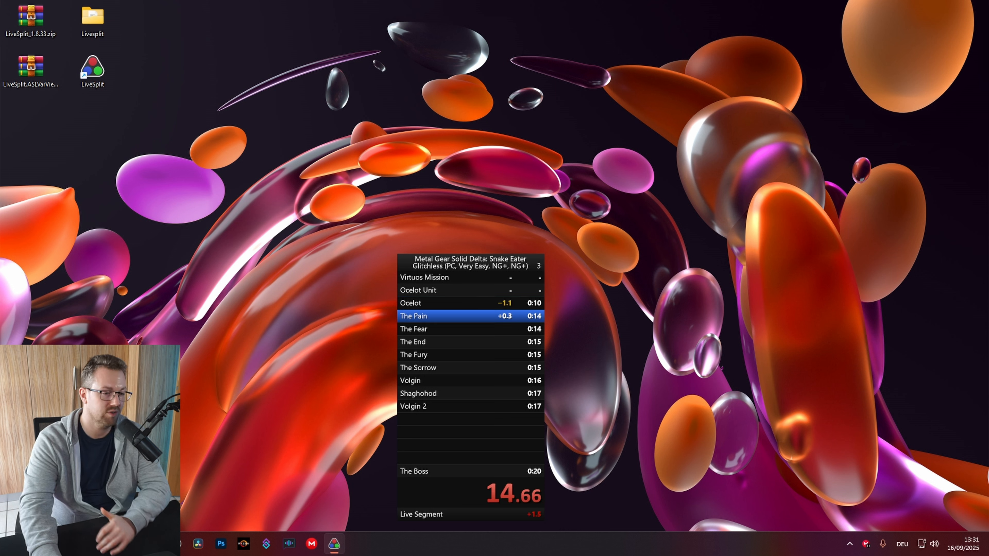
key("KP_8")
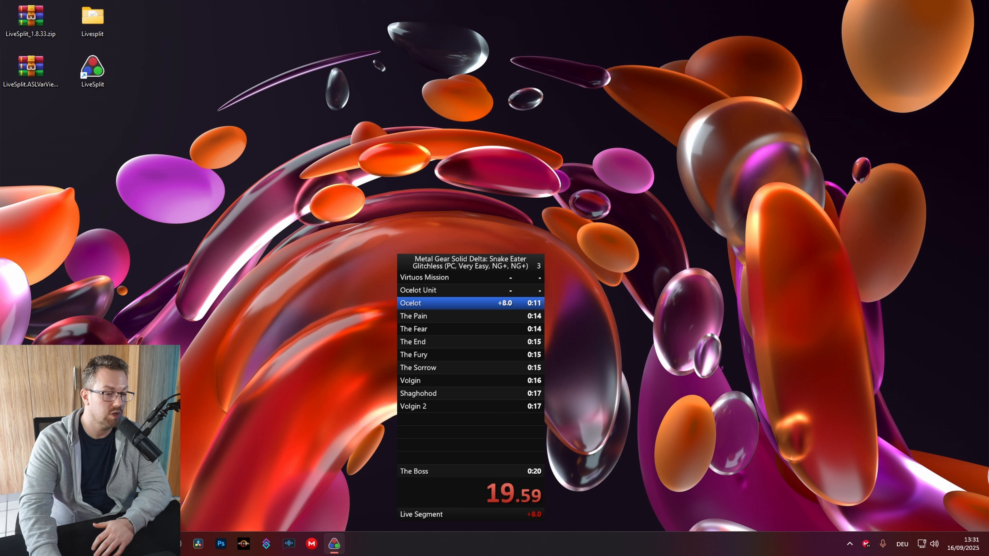
key("KP_1")
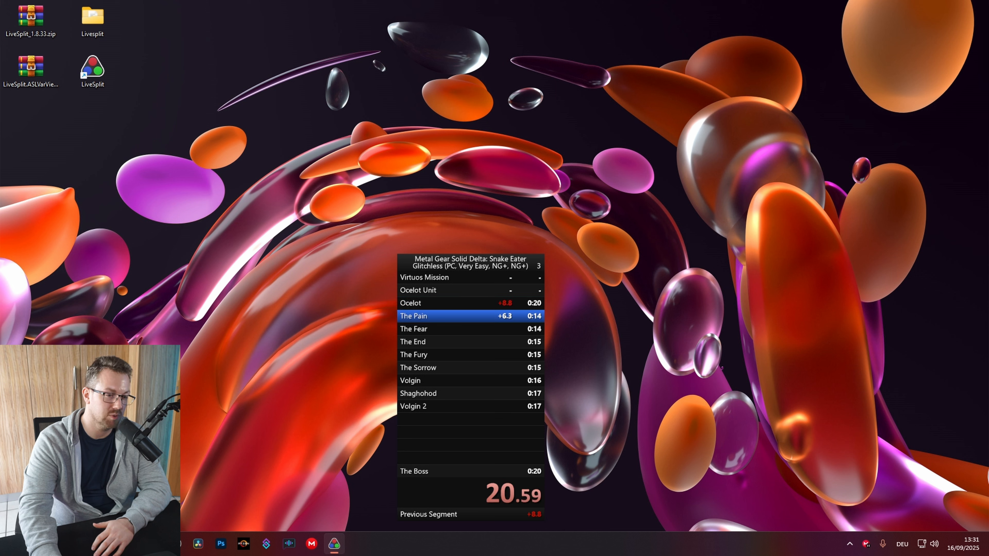
key("KP_3")
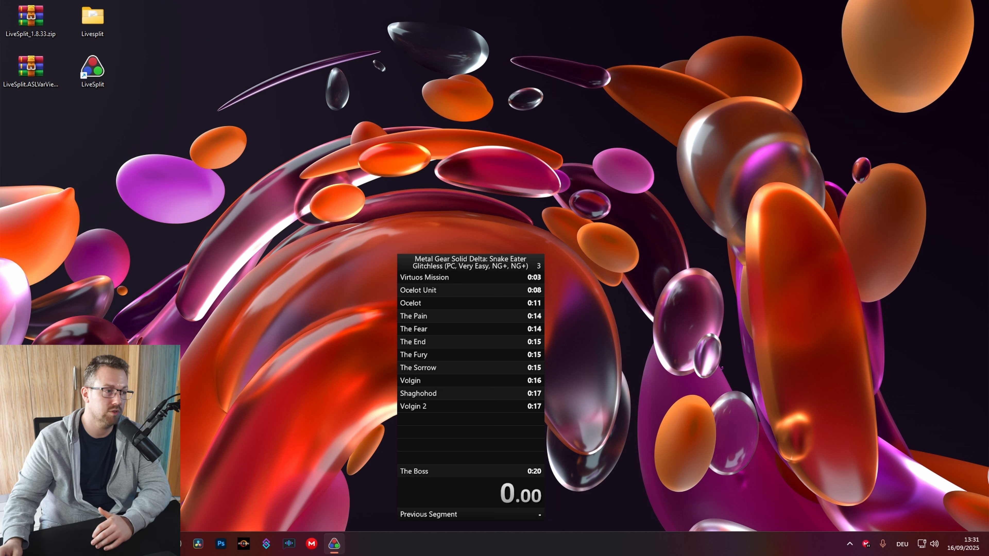
In Edit Splits, run Clear History and Clear Times so every time is empty and attempts are 0
right_click(472, 298)
left_click(490, 304)
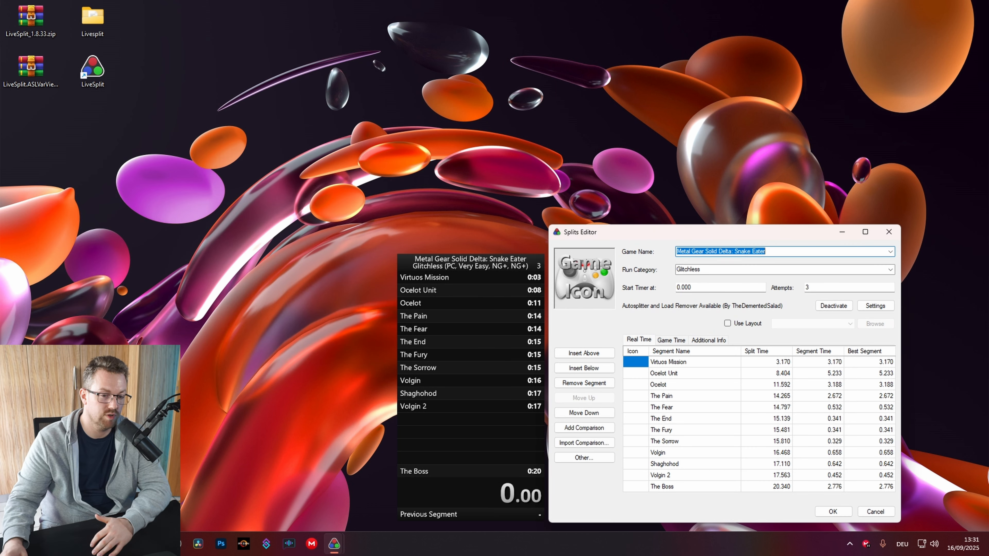
left_click(582, 459)
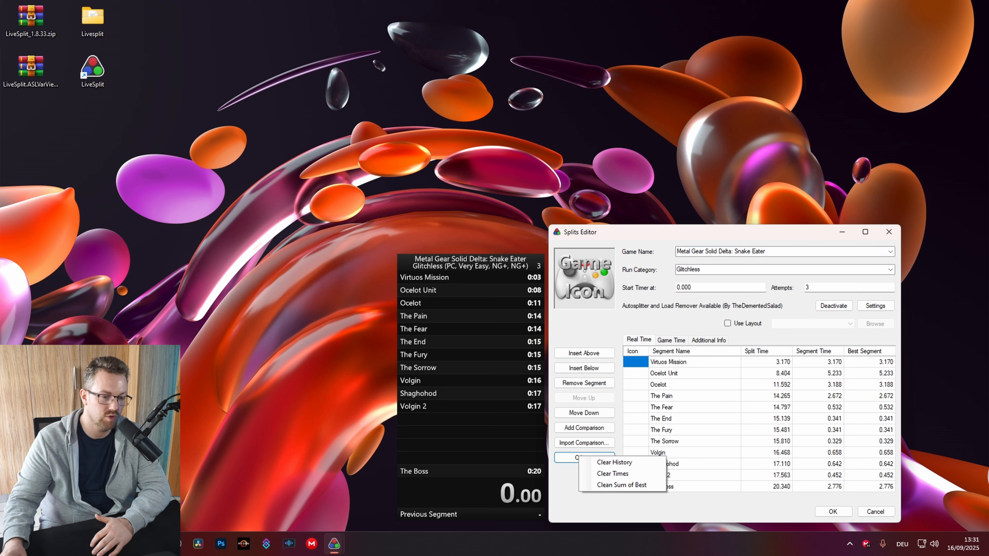
left_click(600, 463)
left_click(516, 307)
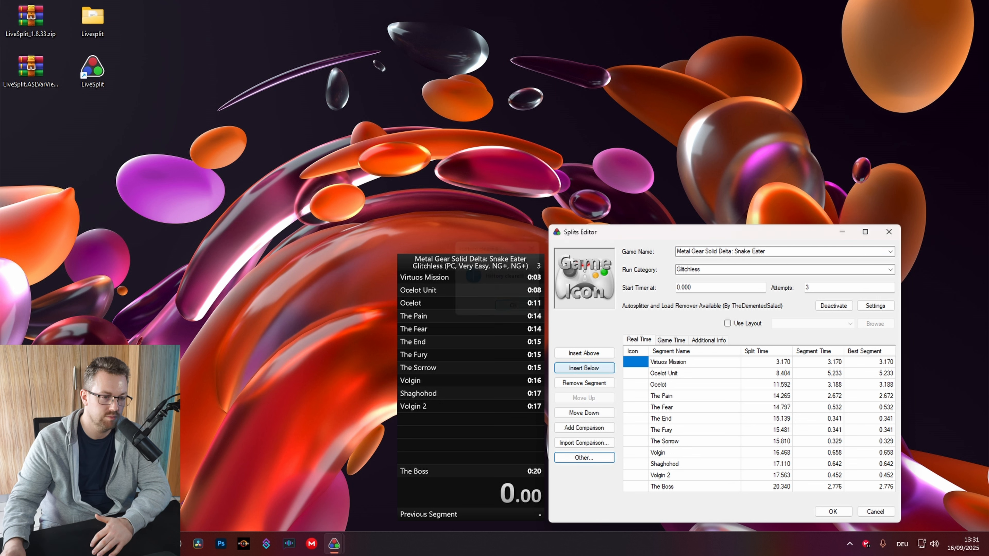
left_click(584, 457)
left_click(607, 478)
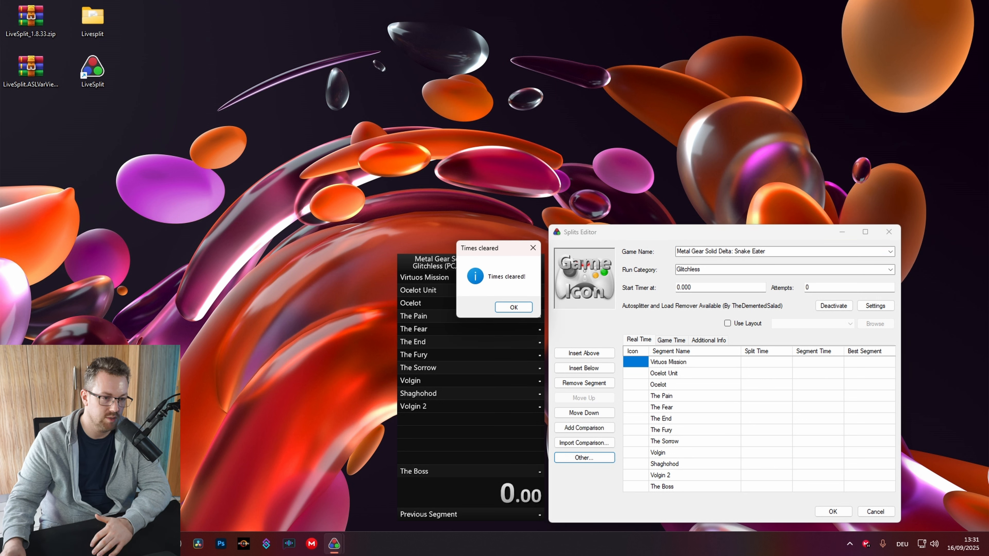
left_click(512, 306)
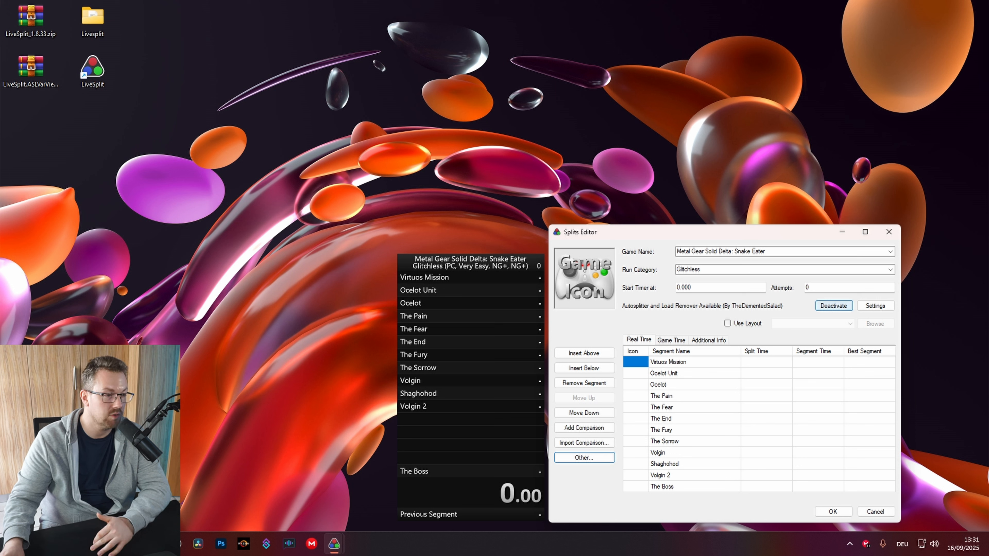
double_click(92, 20)
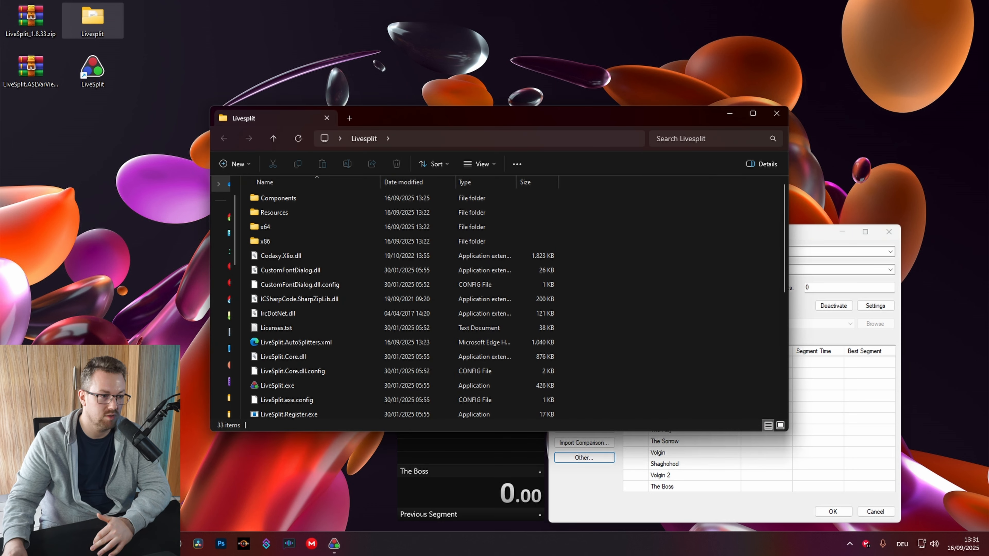
double_click(278, 198)
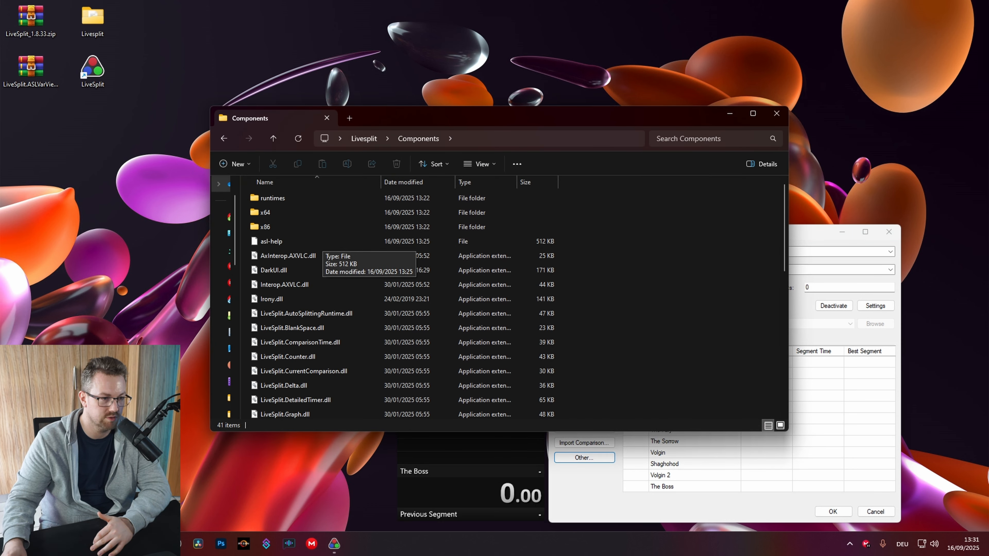
scroll(346, 300, "down", 3)
scroll(346, 300, "down", 6)
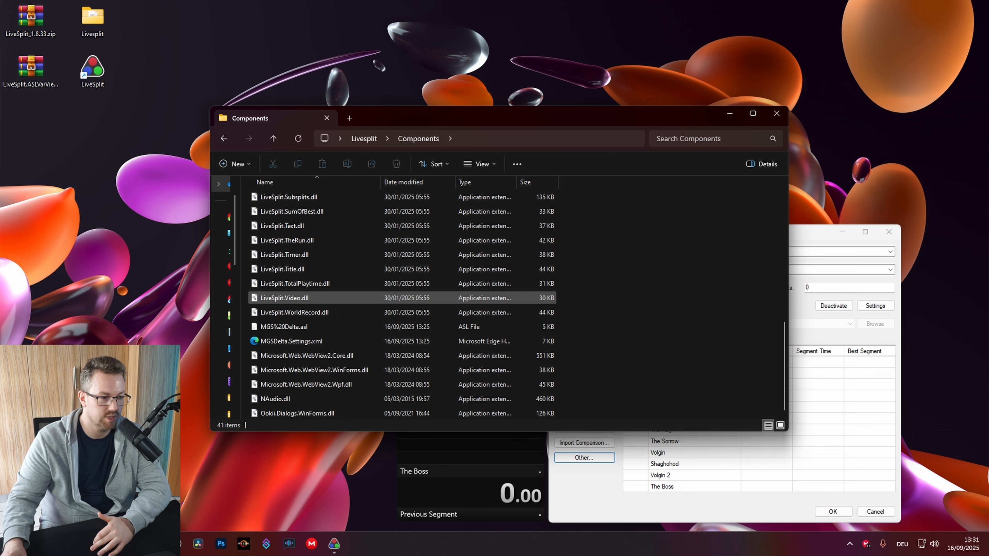
left_click(312, 326)
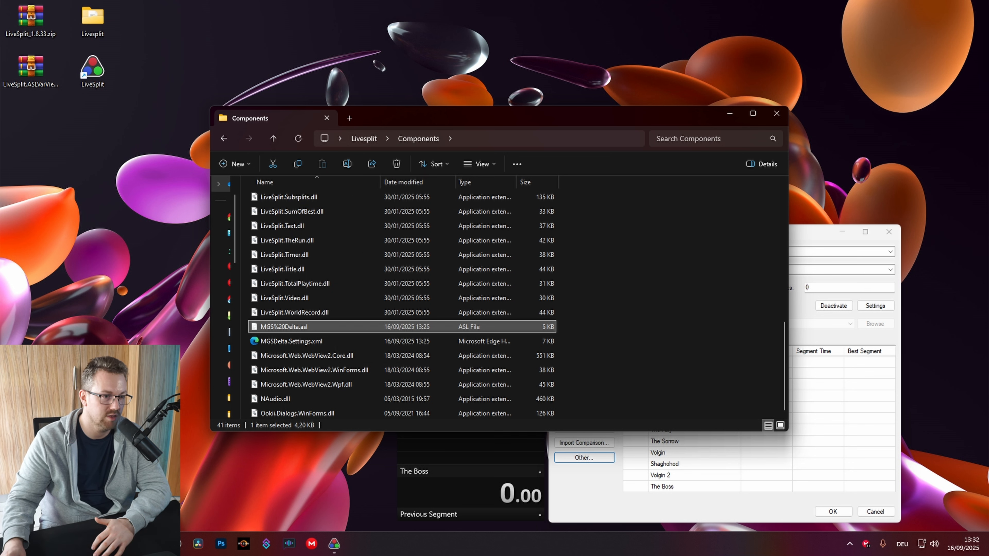
left_click(776, 113)
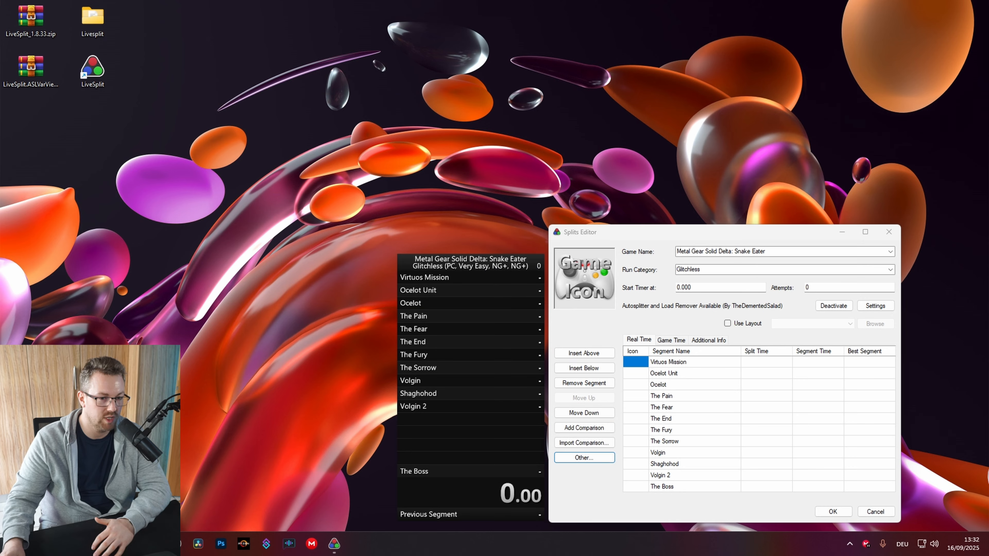
Open the autosplitter settings and check the end of the Script Path
left_click(875, 305)
left_click_drag(203, 74, 419, 179)
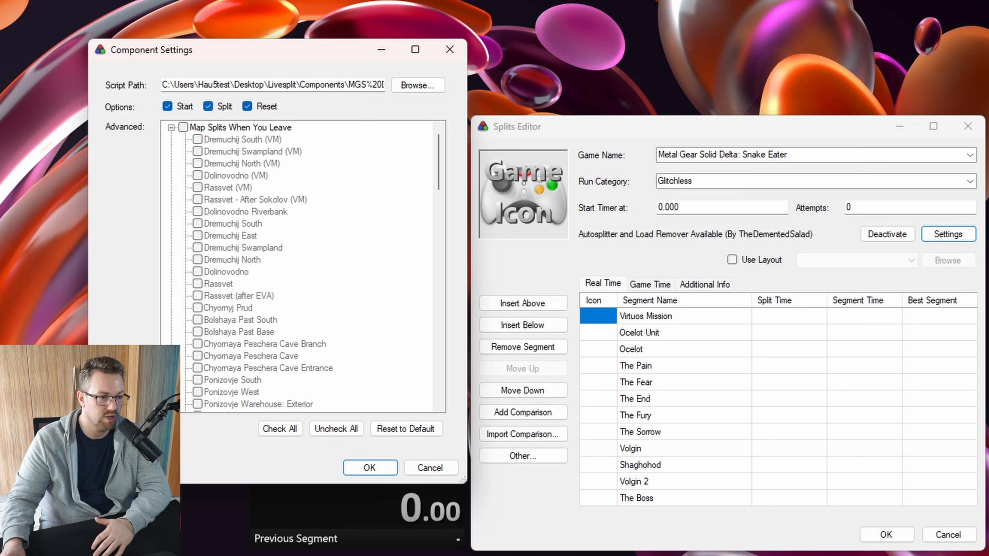
left_click_drag(187, 85, 384, 85)
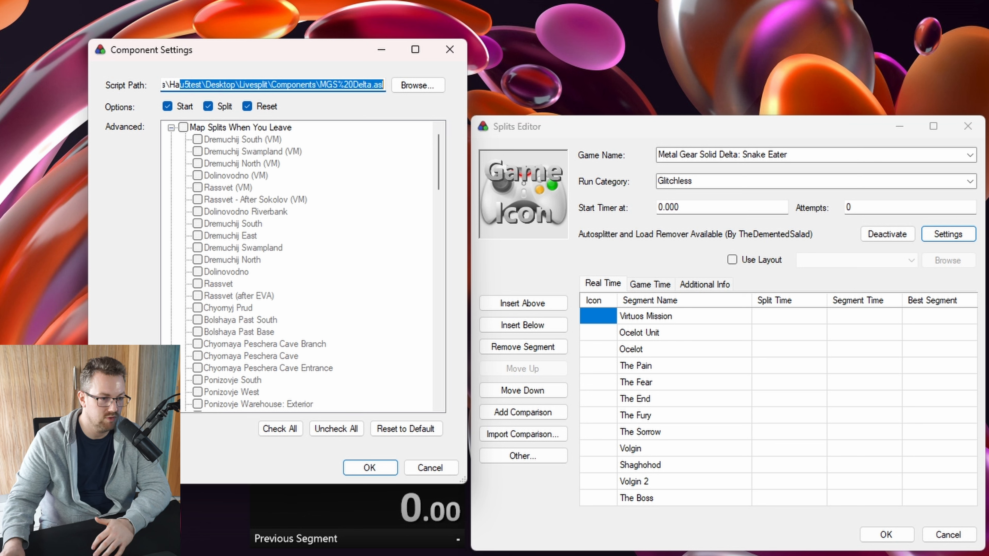
left_click(250, 85)
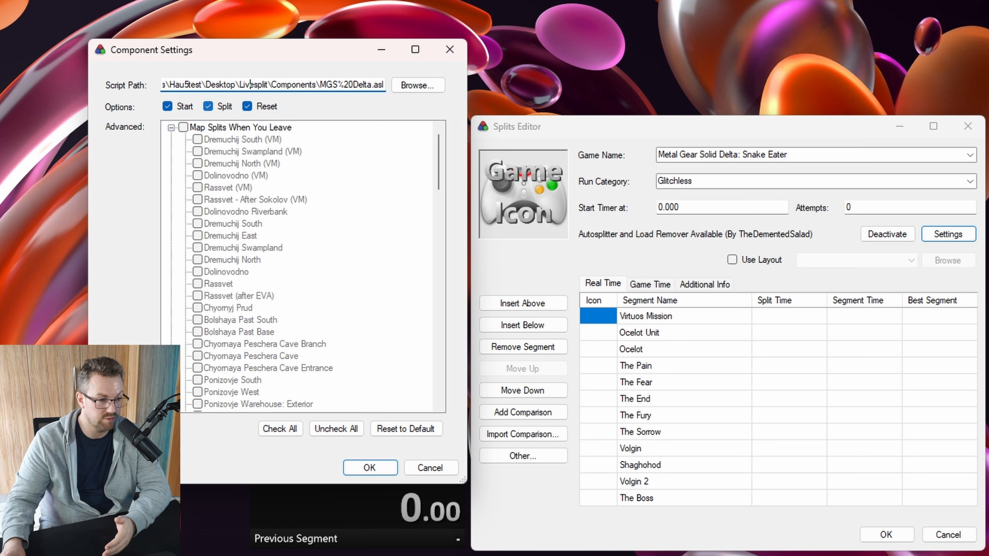
Collapse Map Splits When You Leave and expand the Game Progression group
left_click(172, 127)
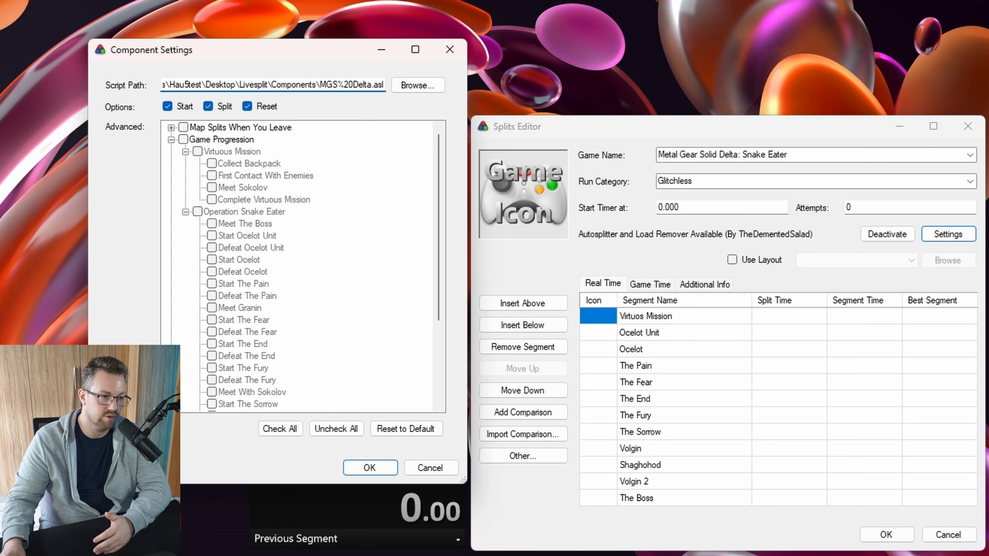
left_click(171, 139)
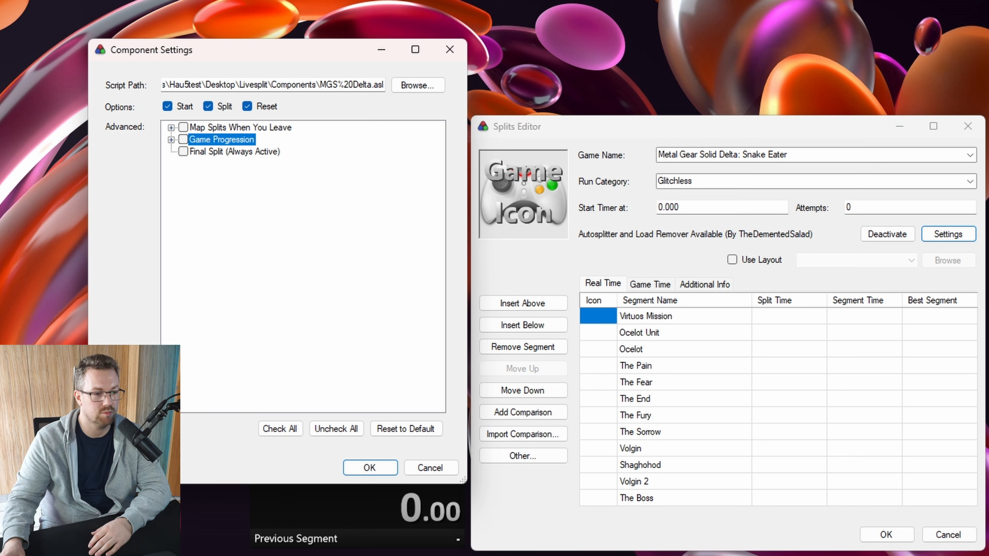
left_click(172, 128)
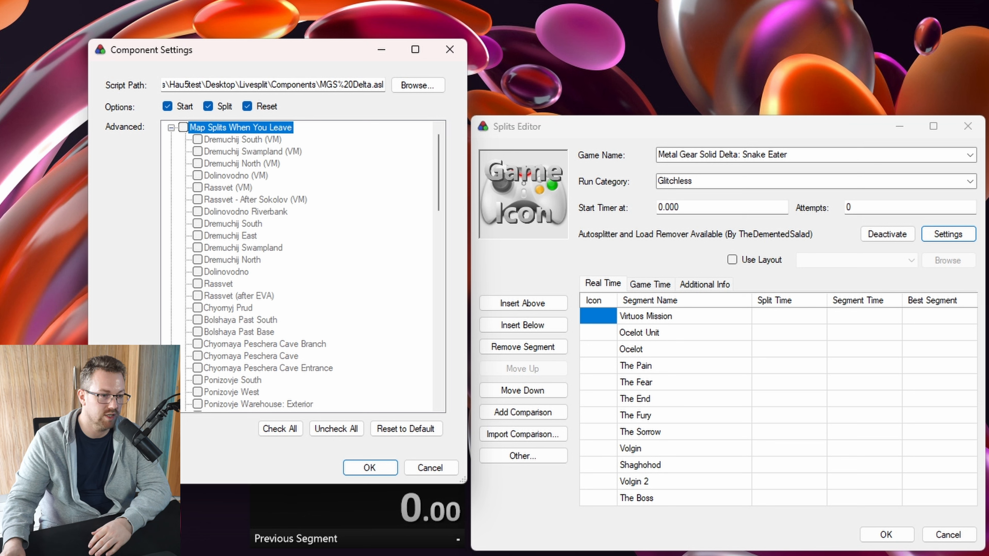
left_click(171, 128)
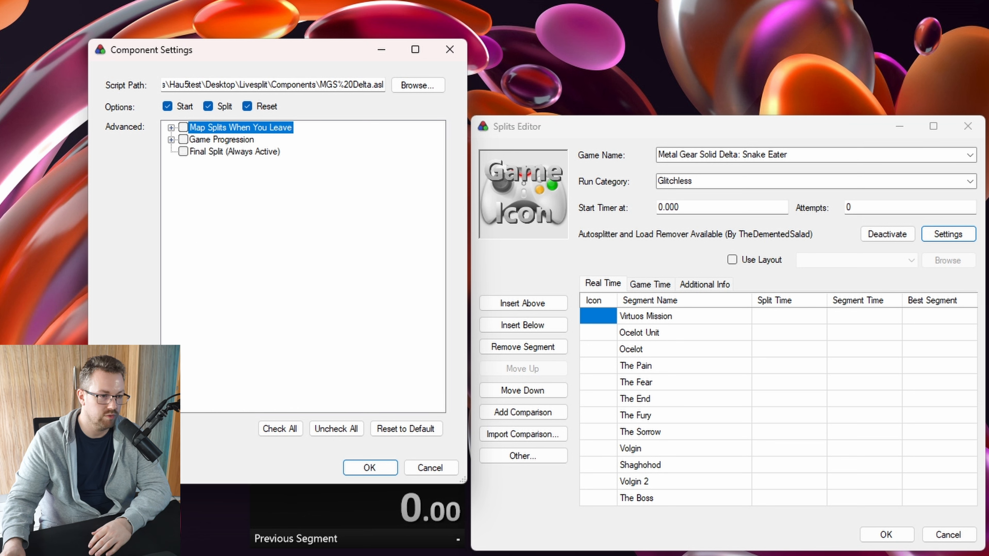
left_click(171, 140)
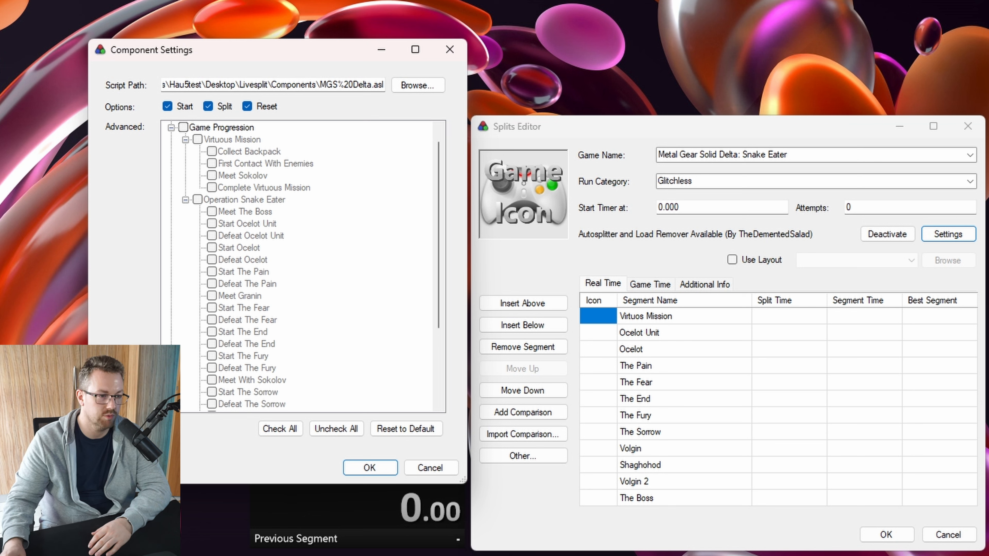
Check Game Progression, Complete Virtuous Mission, Operation Snake Eater, and every boss Defeat split through The Joy
left_click(184, 128)
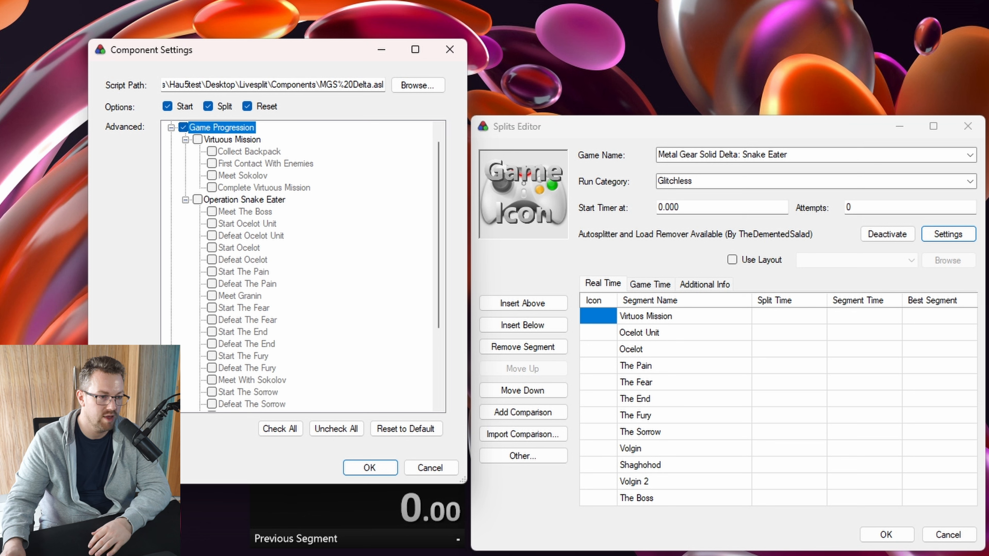
left_click(197, 140)
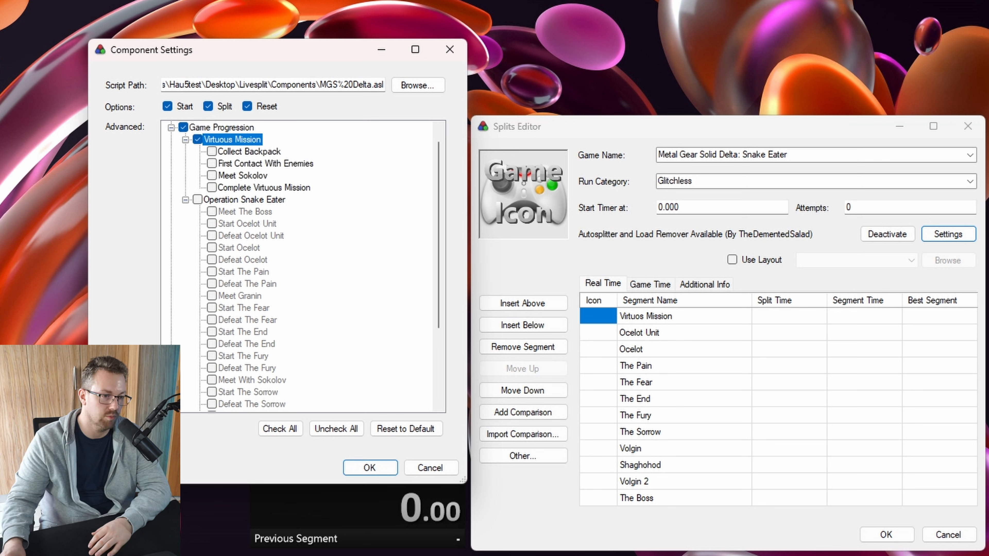
left_click(211, 188)
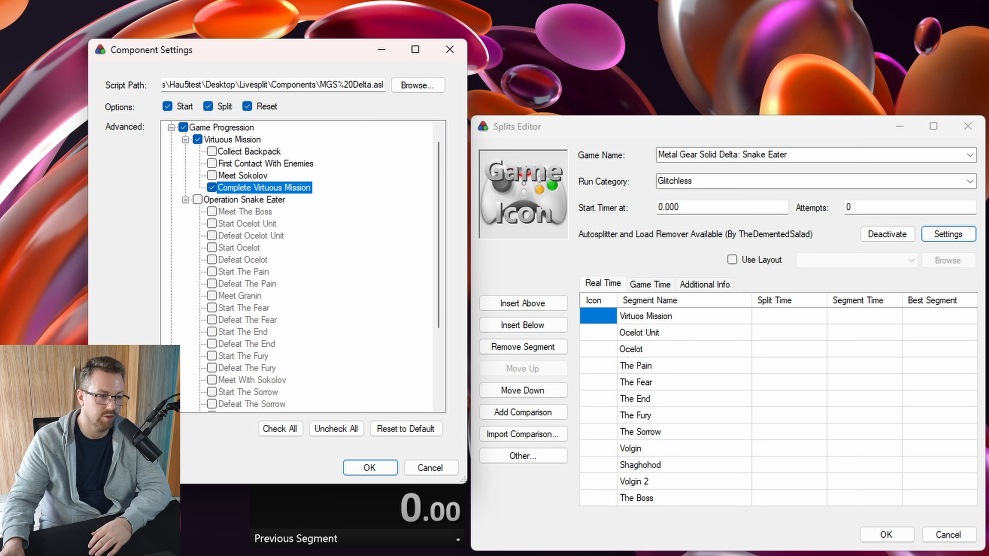
left_click(198, 199)
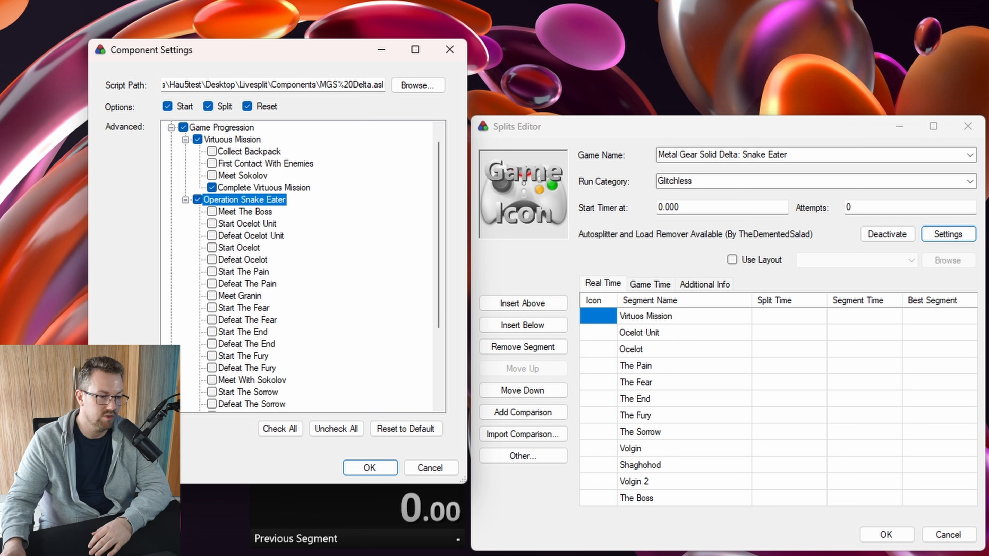
scroll(212, 200, "down", 1)
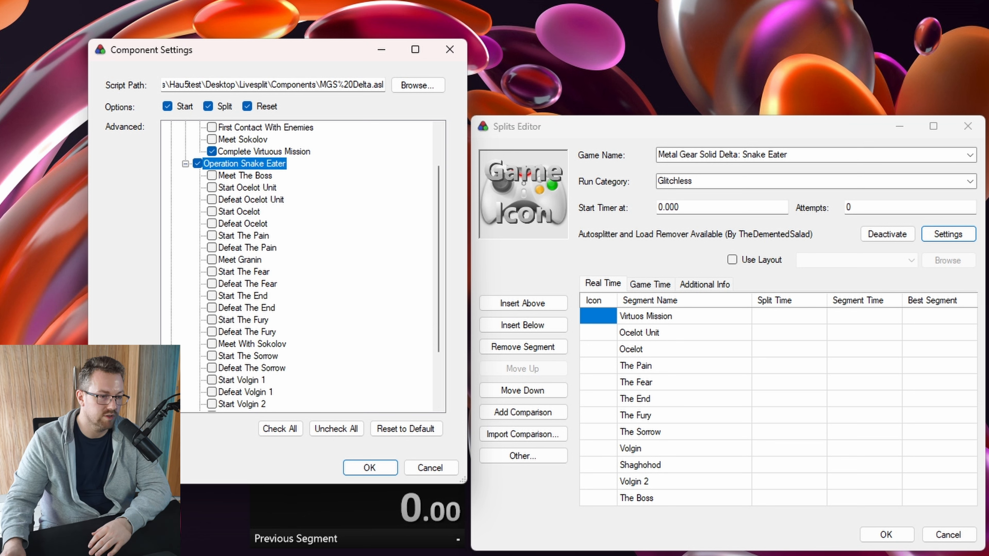
left_click(211, 199)
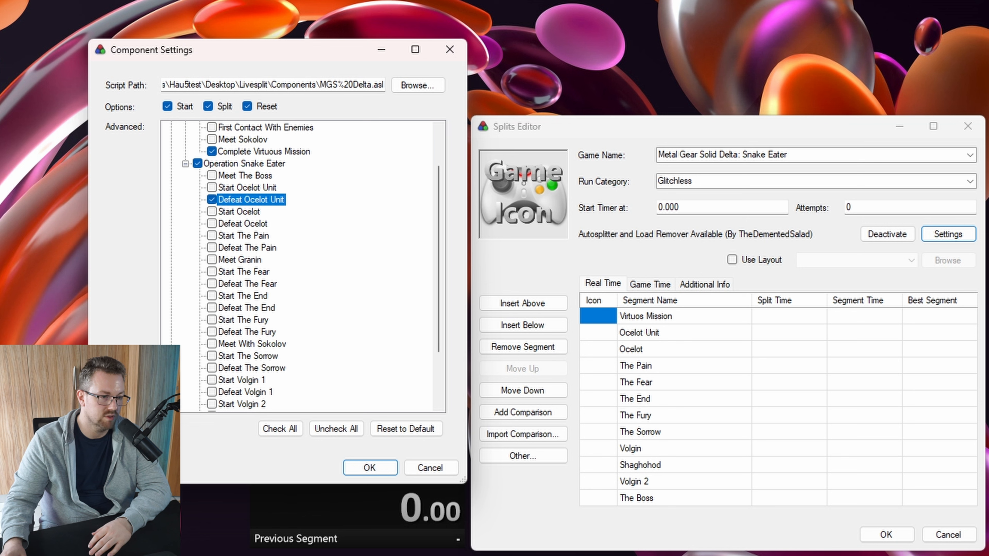
left_click(211, 224)
left_click(211, 247)
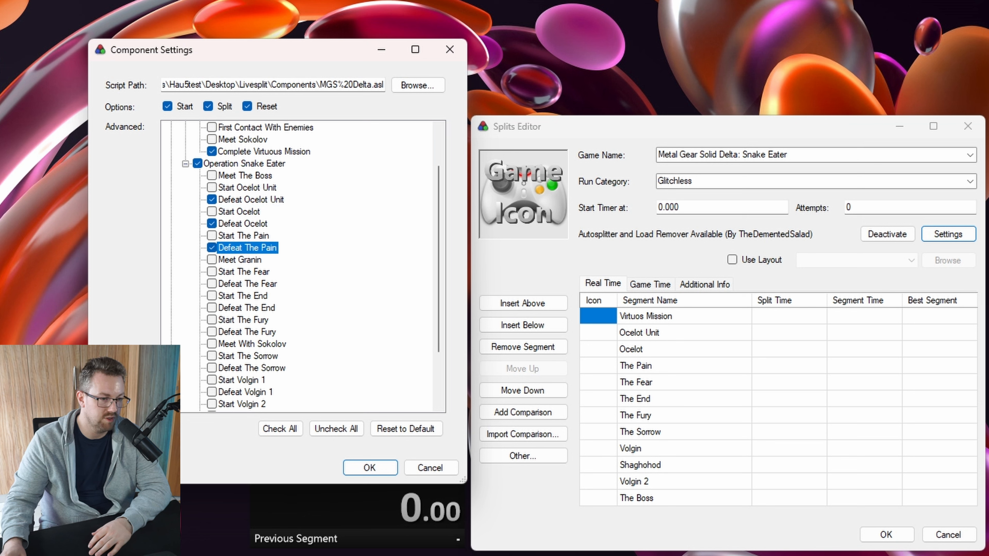
left_click(211, 283)
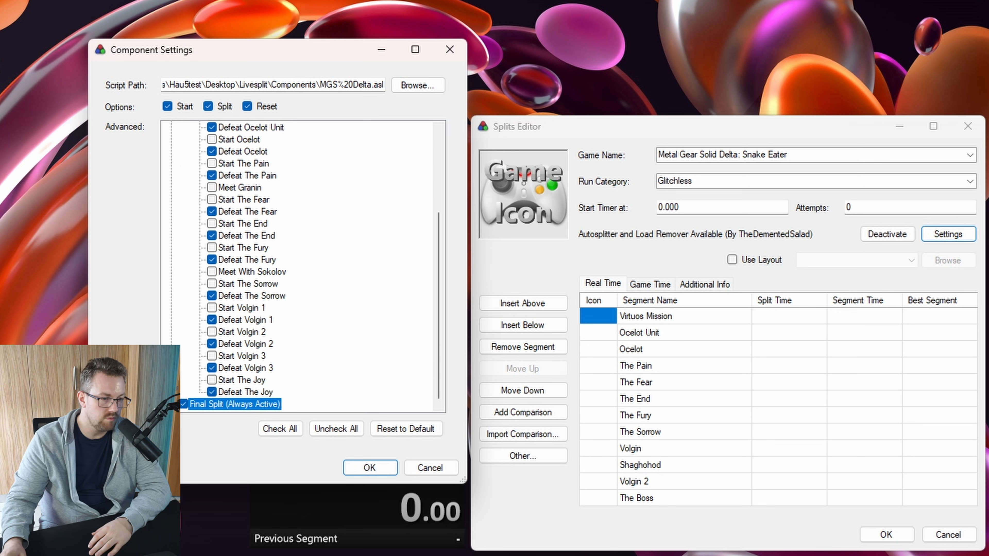